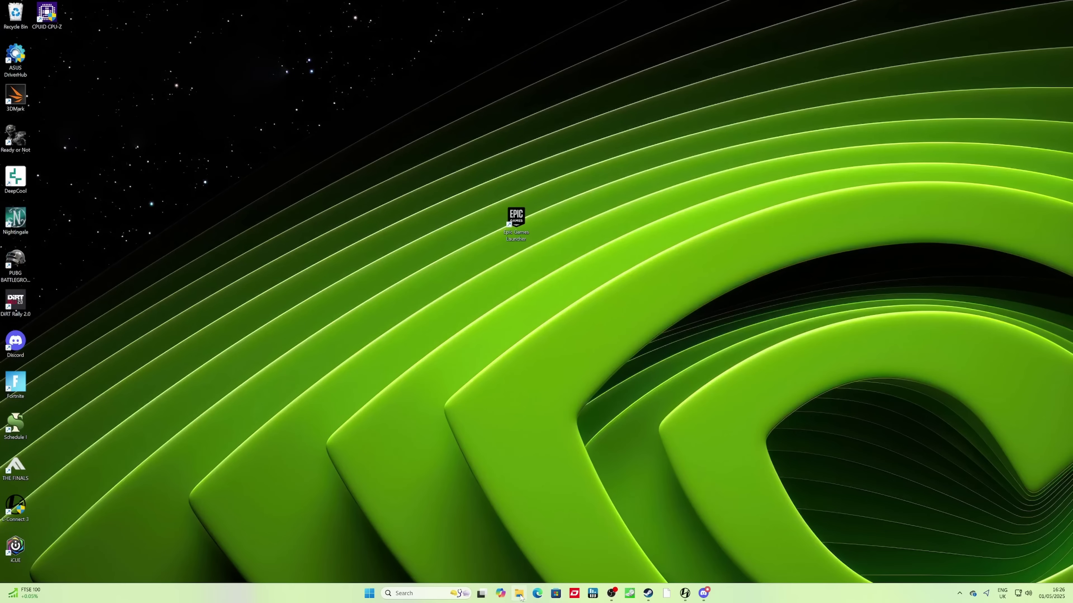
Open a File Explorer window from the taskbar
{"action": "left_click", "coordinate": [519, 594]}
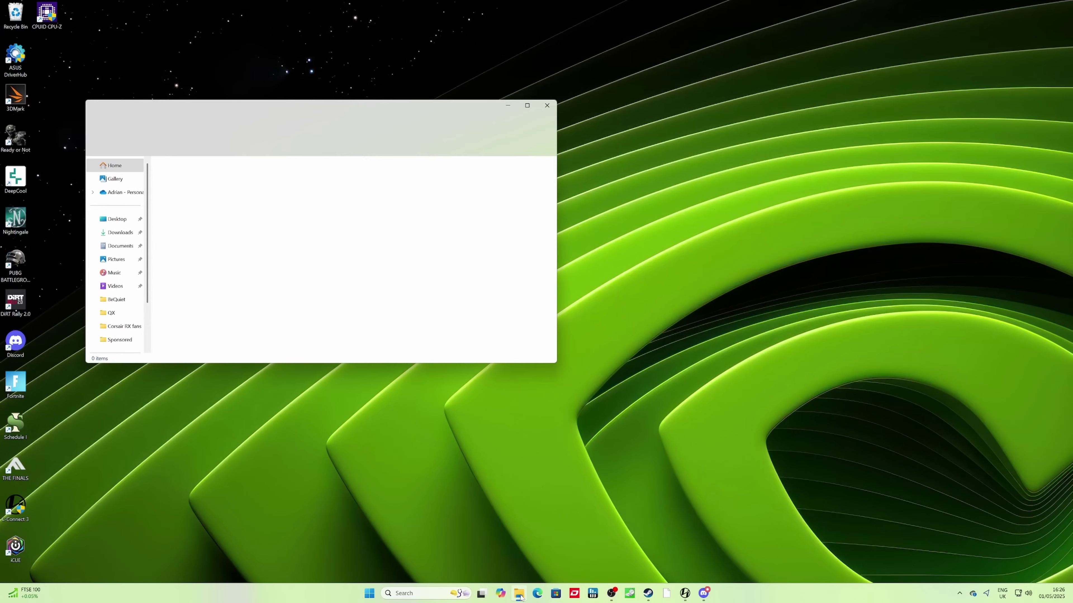
Show This PC's drives in File Explorer and move the window to the screen's right side
{"action": "scroll", "coordinate": [114, 306], "scroll_direction": "down", "scroll_amount": 2}
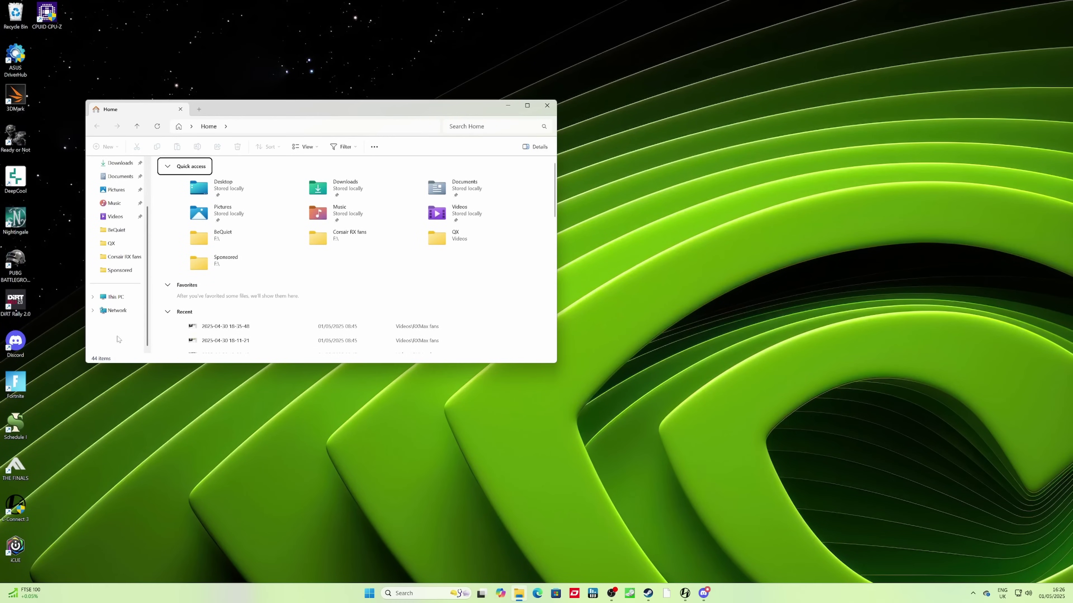
{"action": "left_click", "coordinate": [113, 303]}
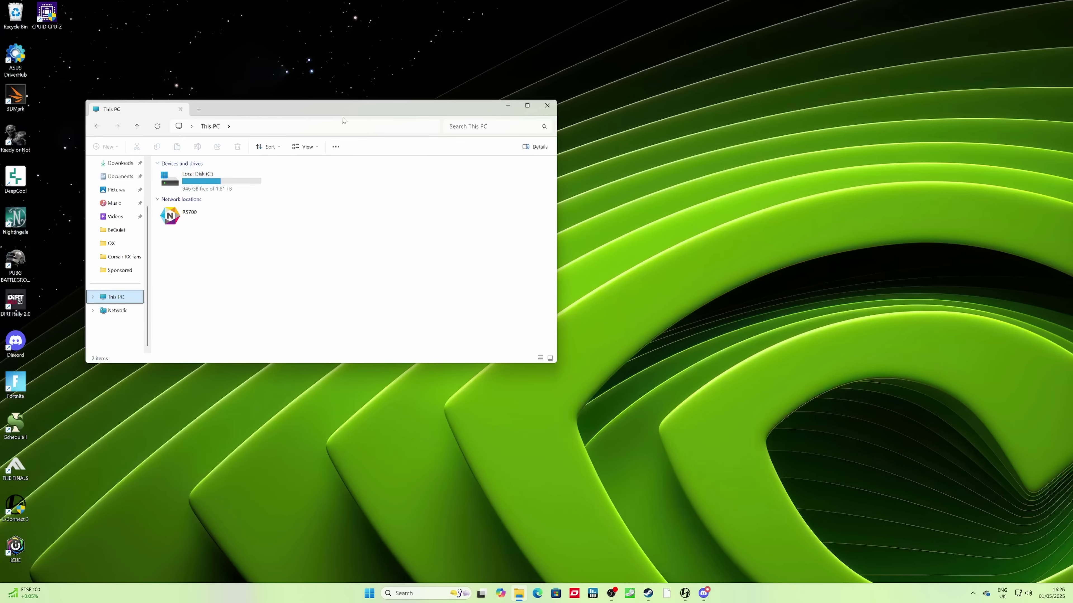
{"action": "left_click_drag", "start_coordinate": [342, 108], "coordinate": [838, 111]}
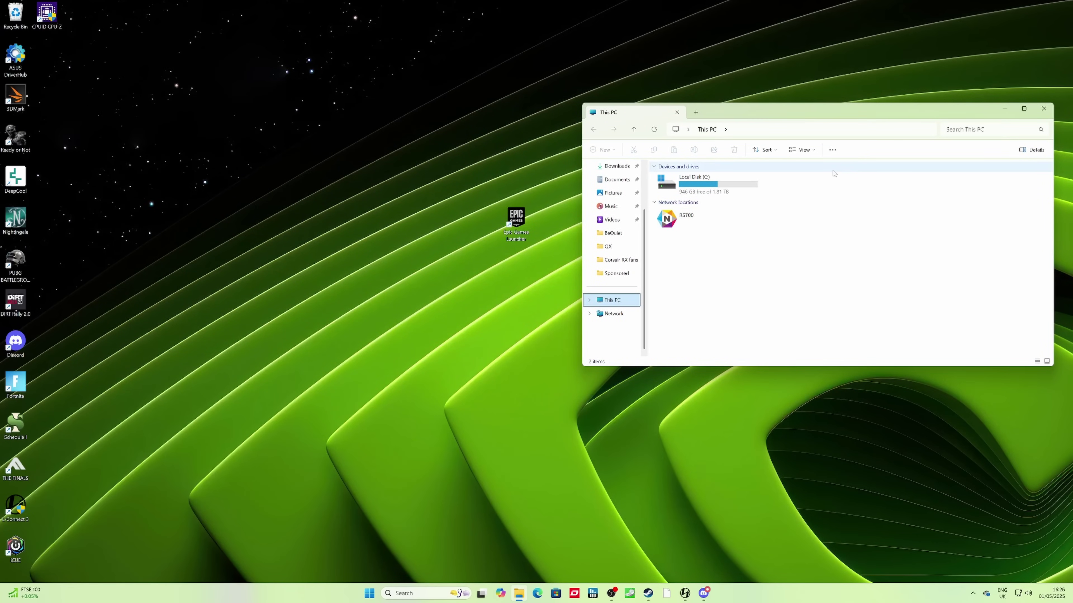
{"action": "key", "text": "super"}
Search 'disk man' and launch Disk Management's create and format partitions tool
{"action": "type", "text": "dis"}
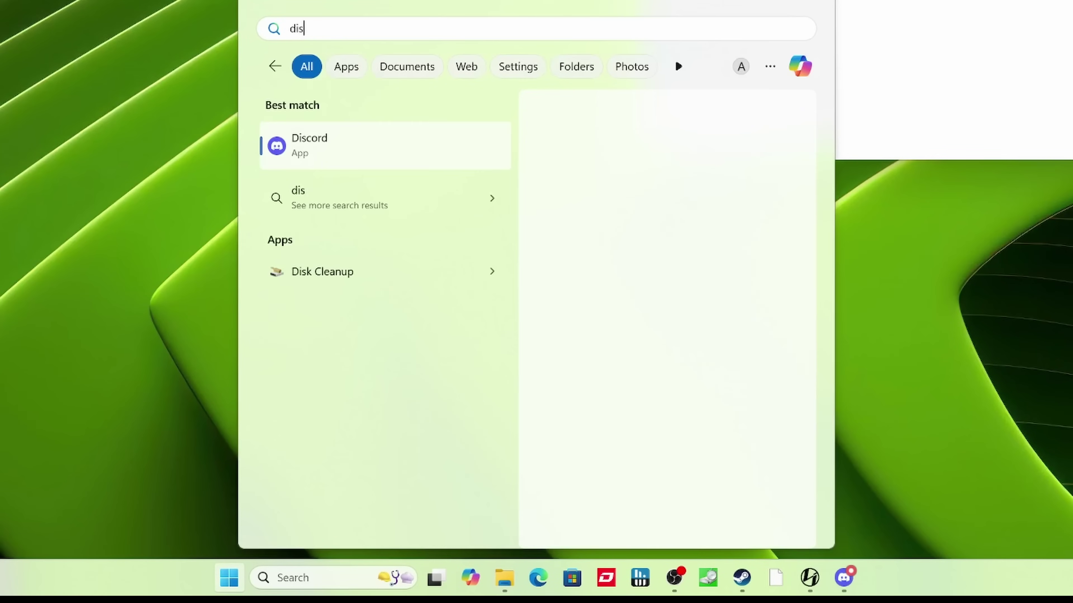
{"action": "type", "text": "k ma"}
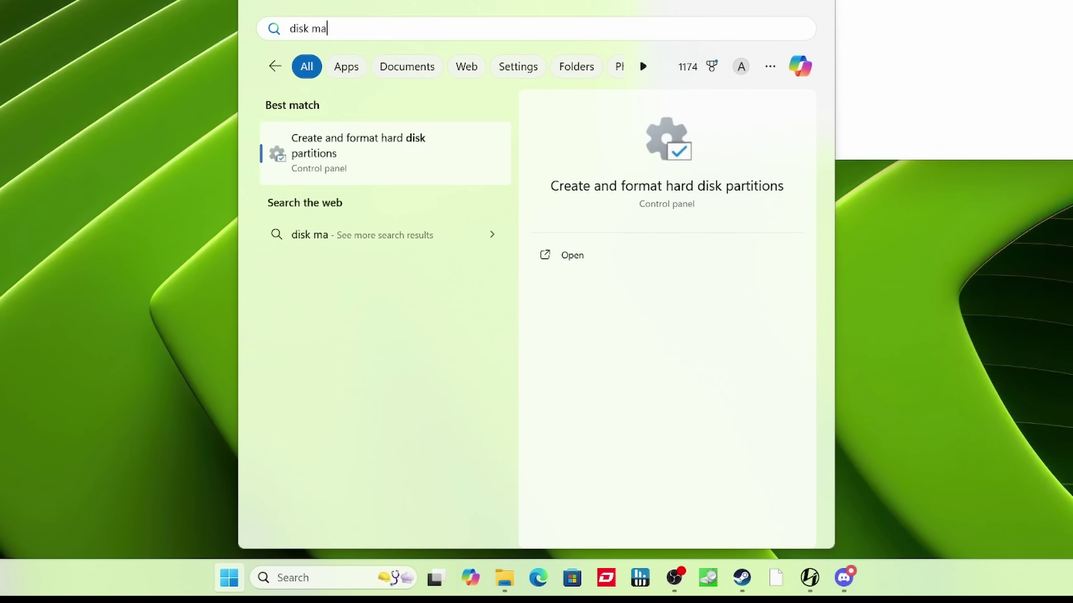
{"action": "type", "text": "n"}
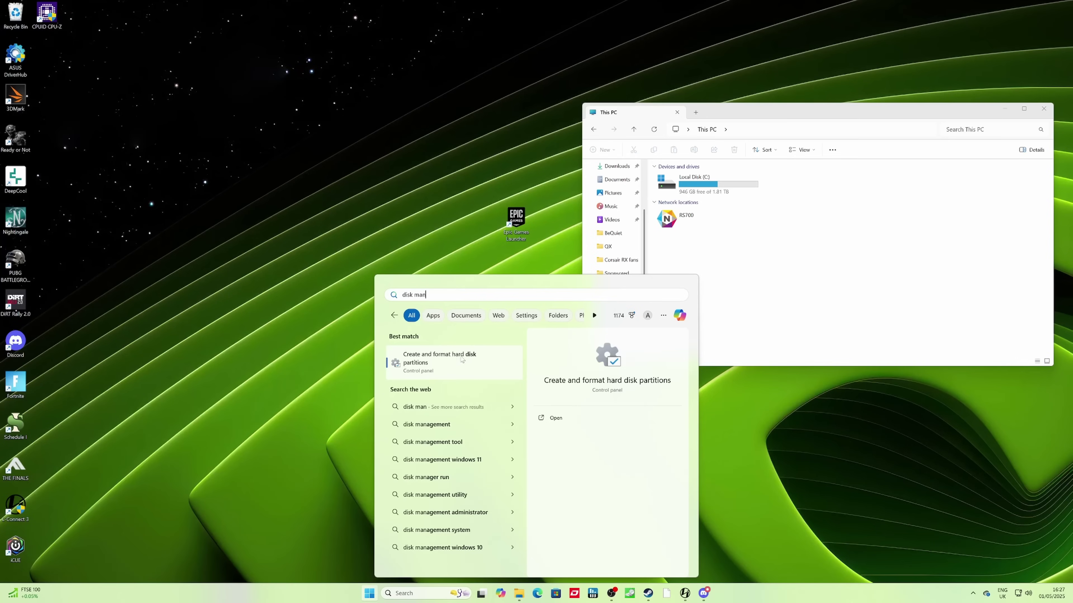
{"action": "left_click", "coordinate": [461, 360]}
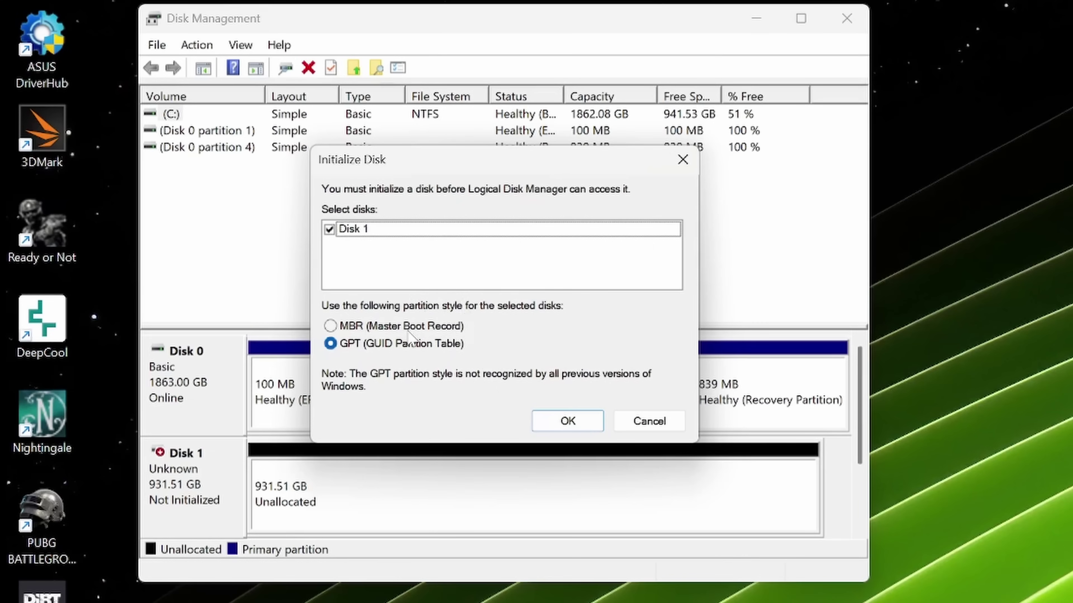
Initialize Disk 1 as GPT, enlarge the window, and select its 931.50 GB unallocated space
{"action": "left_click", "coordinate": [567, 421]}
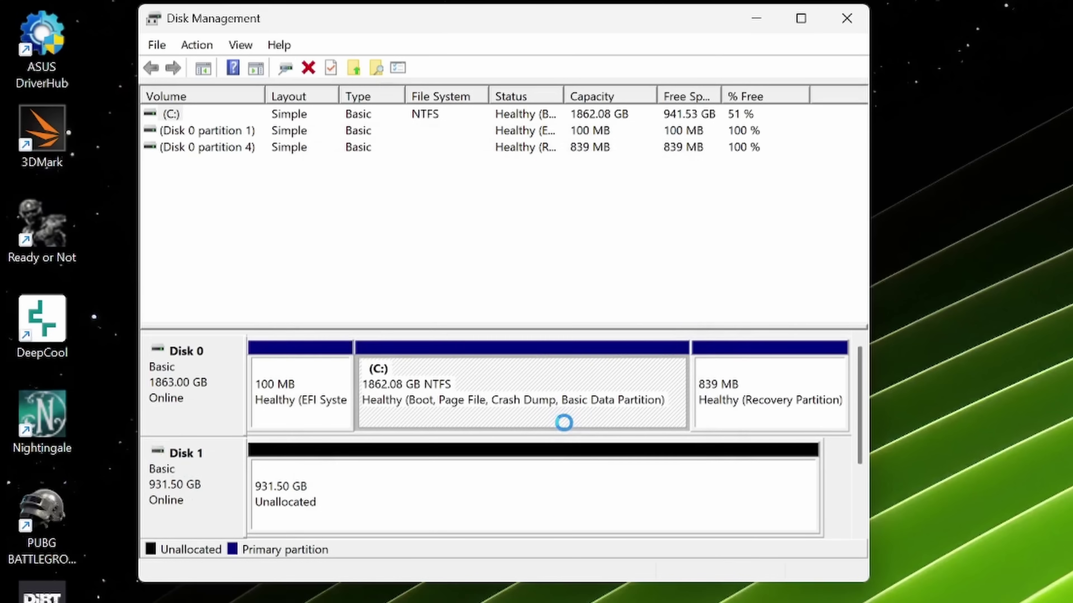
{"action": "left_click_drag", "start_coordinate": [574, 583], "coordinate": [574, 601]}
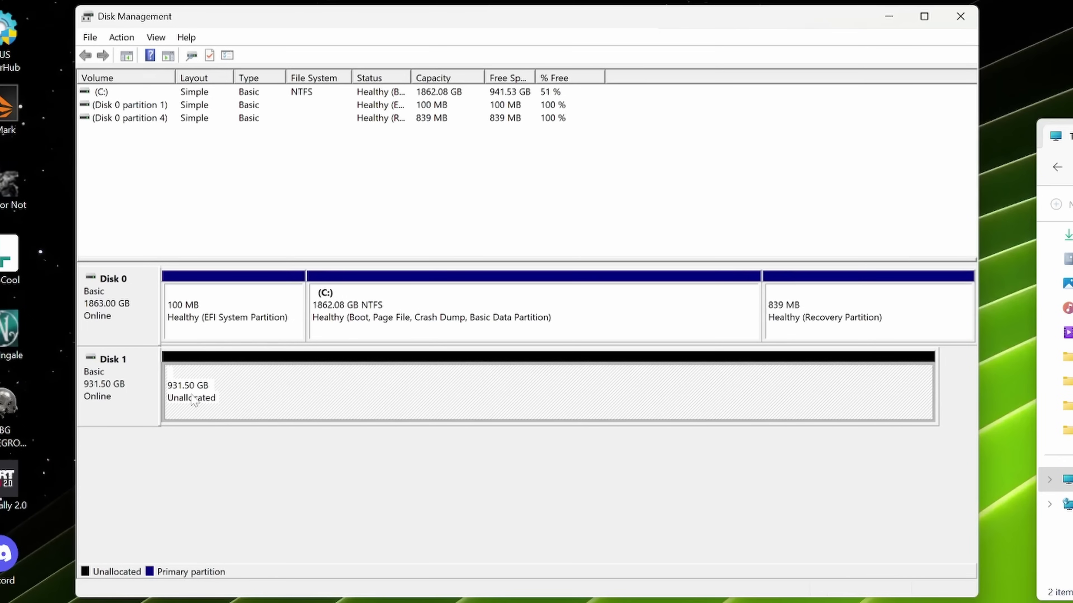
{"action": "left_click", "coordinate": [313, 491]}
{"action": "right_click", "coordinate": [287, 390]}
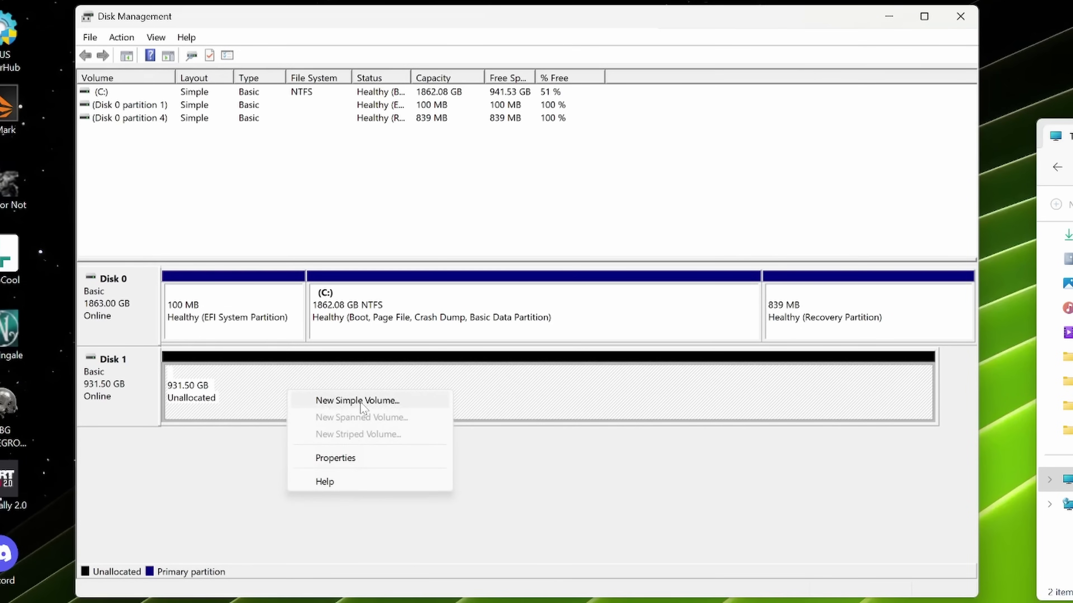
Create a full-size 953852 MB NTFS simple volume as D: labelled 'Crucial P310', quick-formatted
{"action": "left_click", "coordinate": [405, 401]}
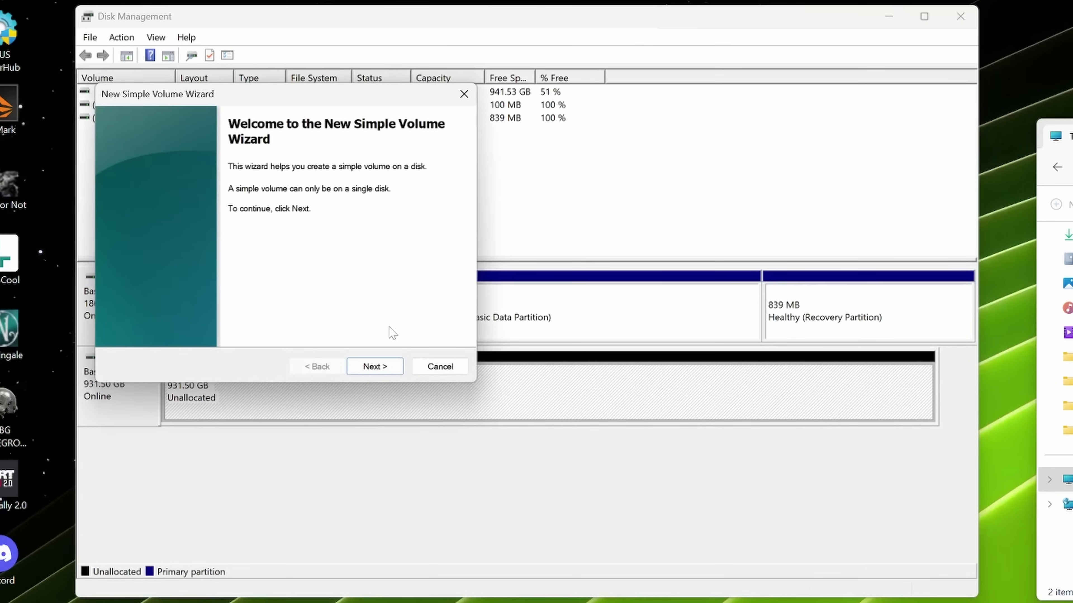
{"action": "left_click", "coordinate": [387, 368]}
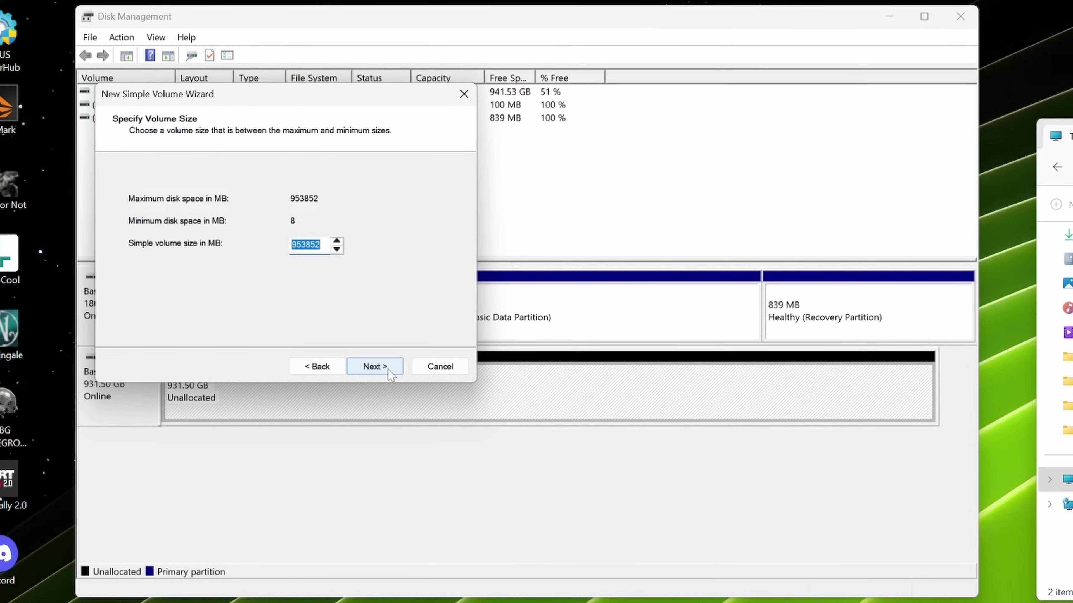
{"action": "left_click", "coordinate": [388, 369]}
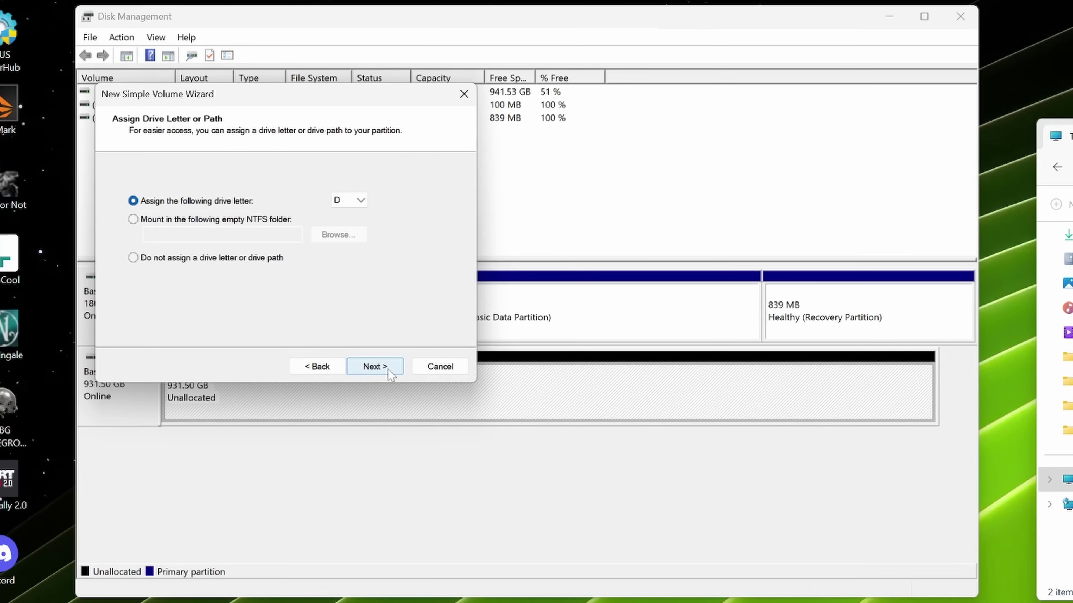
{"action": "left_click", "coordinate": [388, 369]}
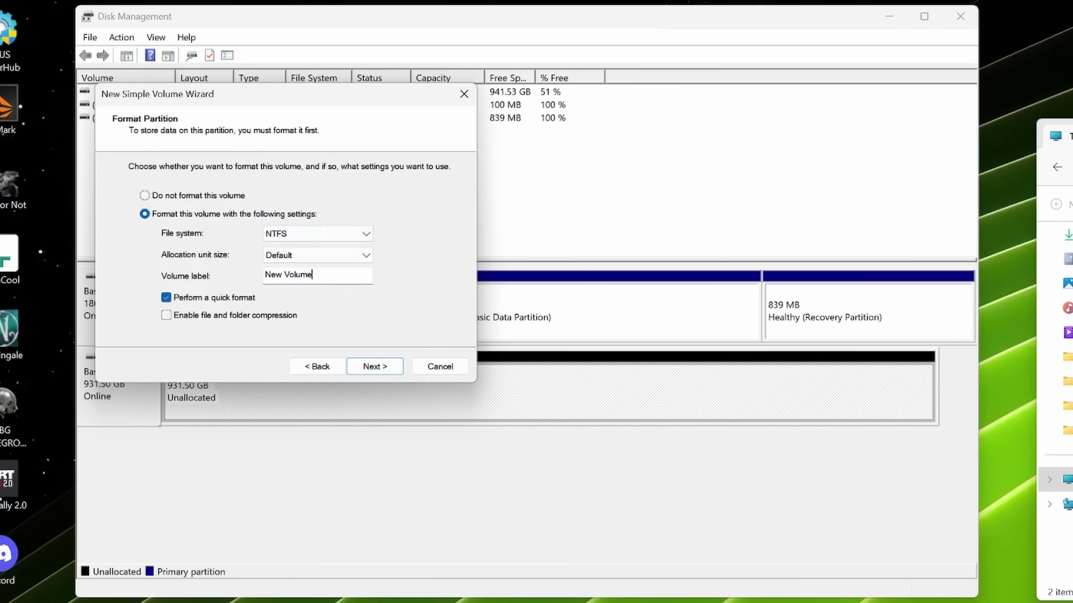
{"action": "left_click_drag", "start_coordinate": [313, 275], "coordinate": [264, 275]}
{"action": "type", "text": "C"}
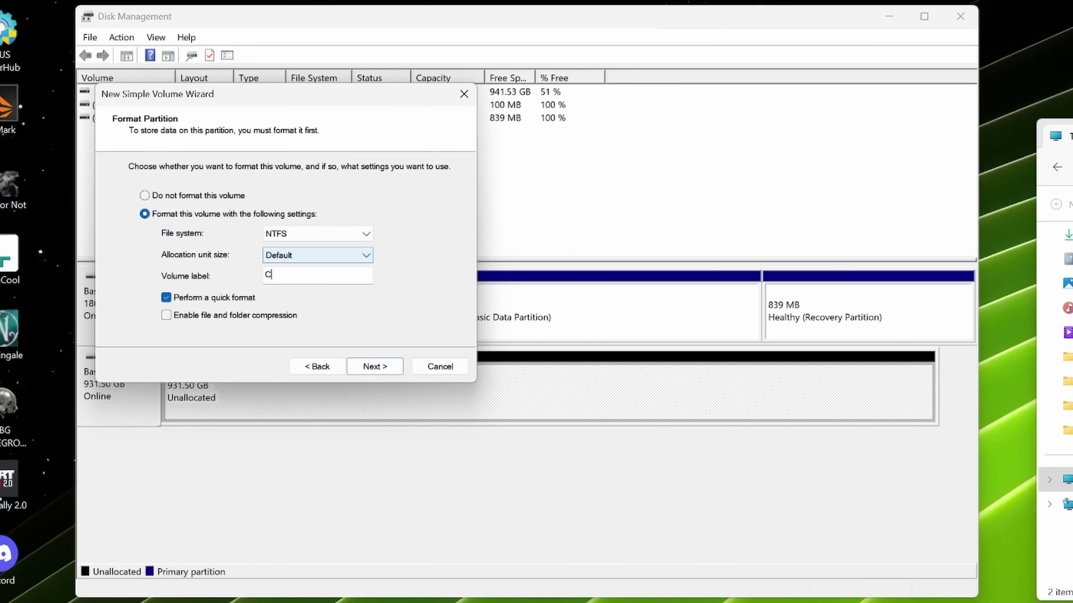
{"action": "type", "text": "rucial P310"}
{"action": "left_click", "coordinate": [321, 276]}
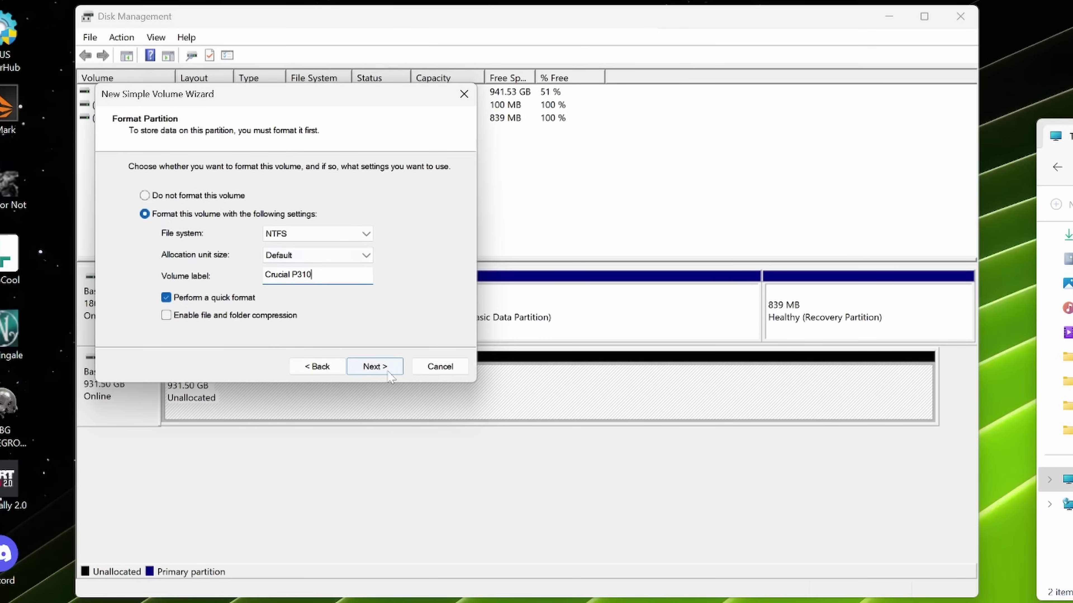
{"action": "left_click", "coordinate": [377, 368]}
{"action": "left_click", "coordinate": [377, 367]}
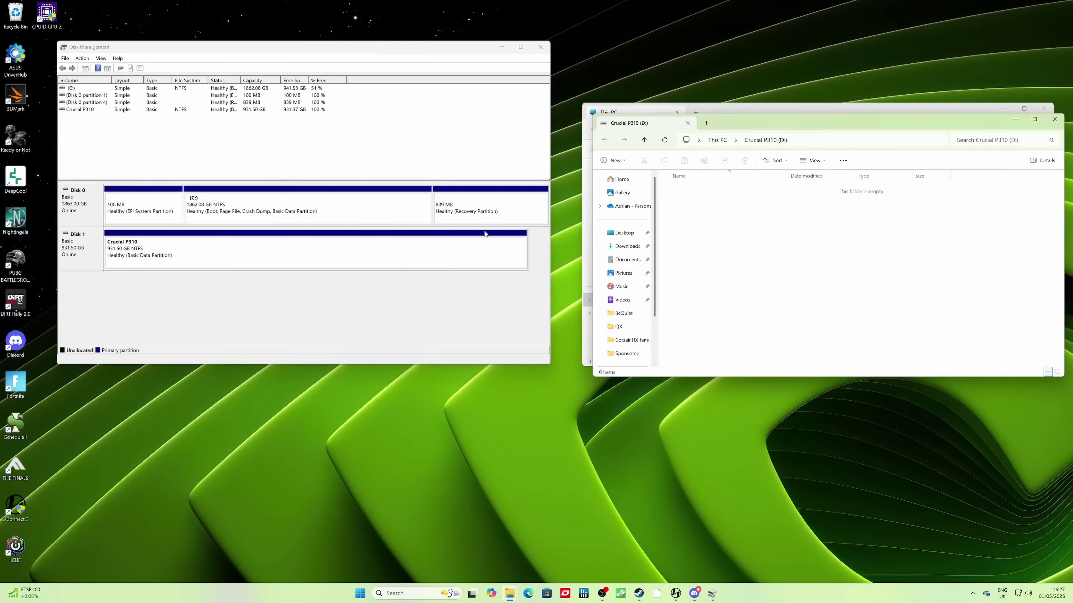
Close the empty D: window, select Crucial P310 (D:) in This PC, and close Disk Management
{"action": "left_click", "coordinate": [1054, 120]}
{"action": "left_click", "coordinate": [801, 195]}
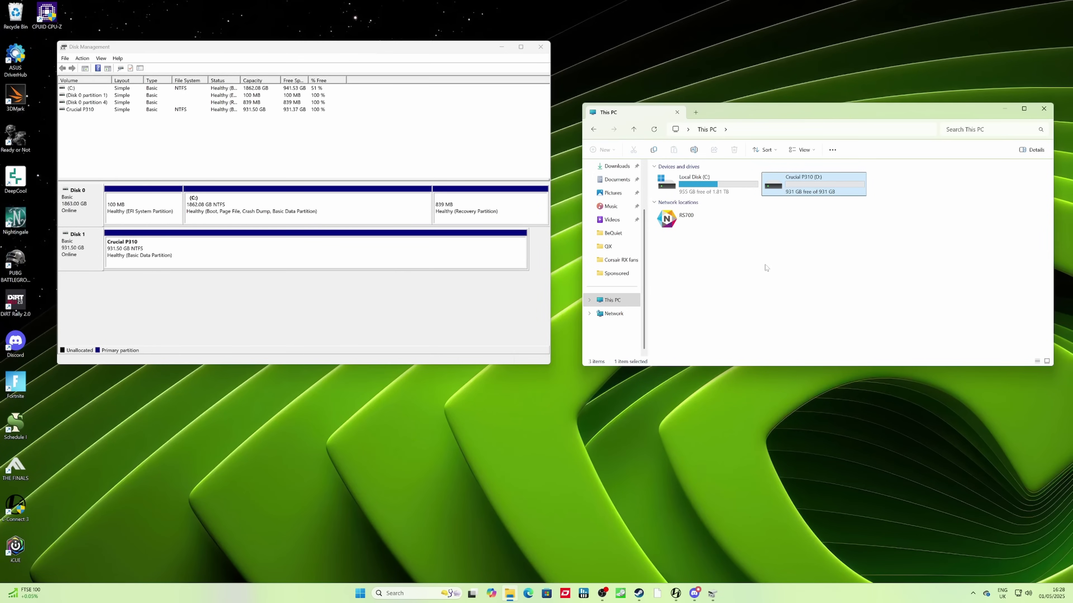
{"action": "left_click", "coordinate": [540, 47]}
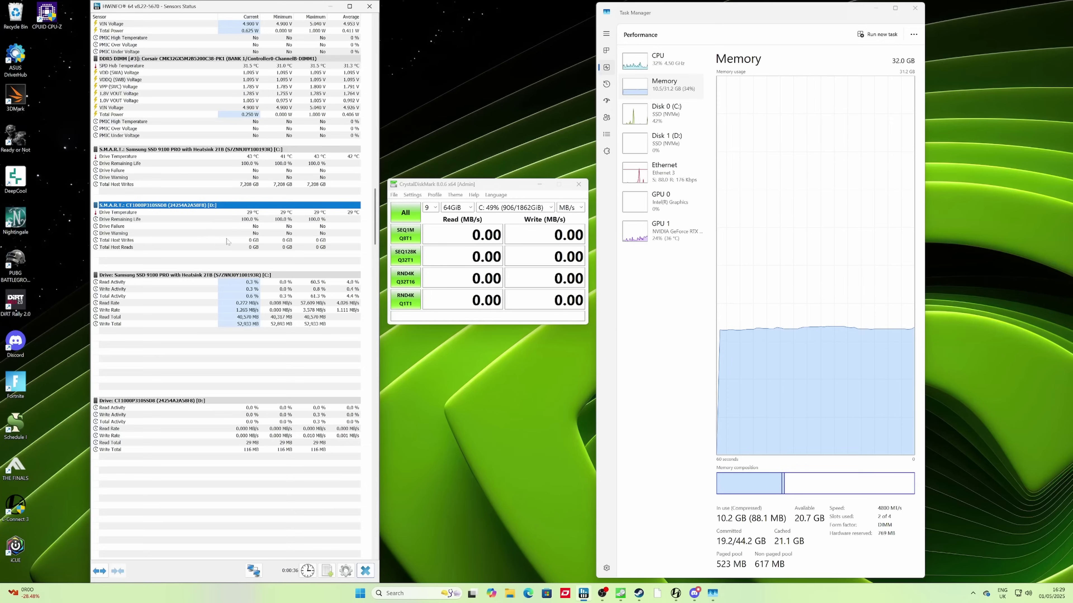
Benchmark drive D: in CrystalDiskMark with the NVMe SSD profile, 9 runs and 64GiB, watching Task Manager
{"action": "left_click", "coordinate": [421, 196]}
{"action": "left_click", "coordinate": [428, 227]}
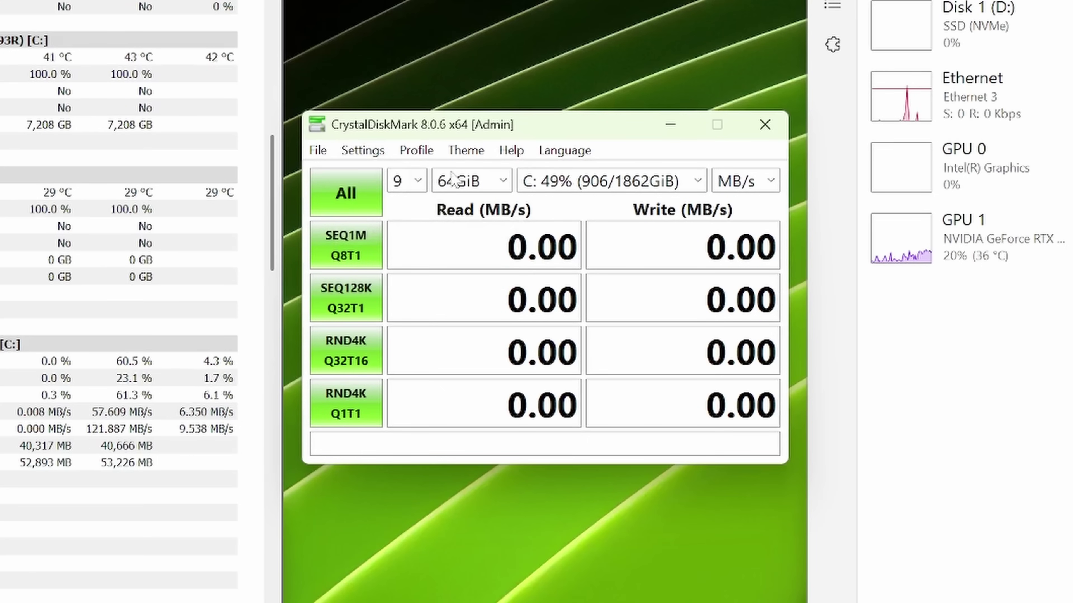
{"action": "left_click", "coordinate": [407, 181]}
{"action": "left_click", "coordinate": [412, 182]}
{"action": "left_click", "coordinate": [485, 181]}
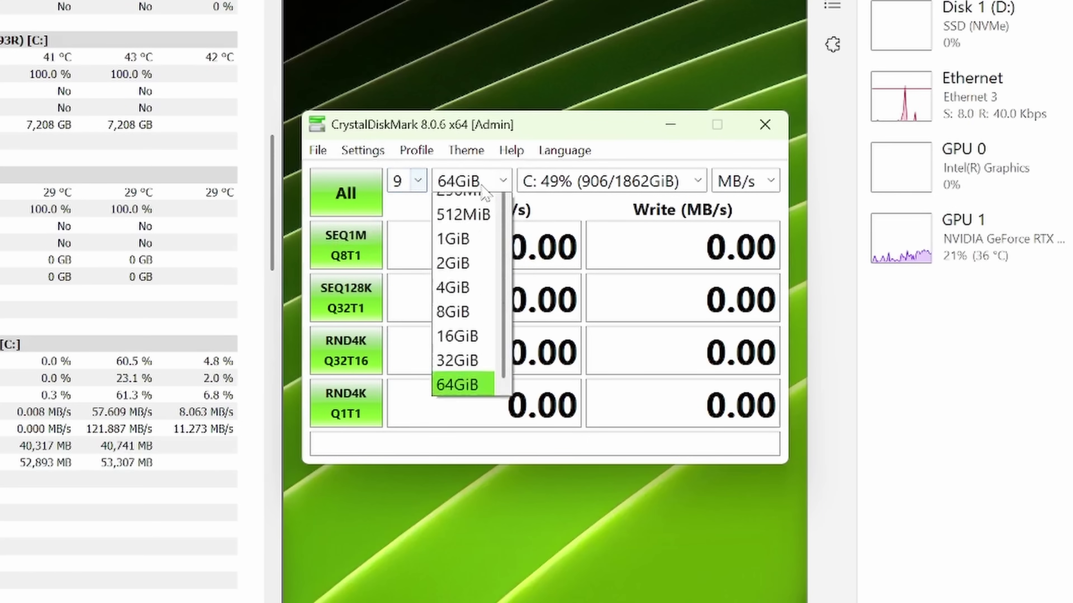
{"action": "left_click", "coordinate": [485, 182]}
{"action": "left_click", "coordinate": [592, 180]}
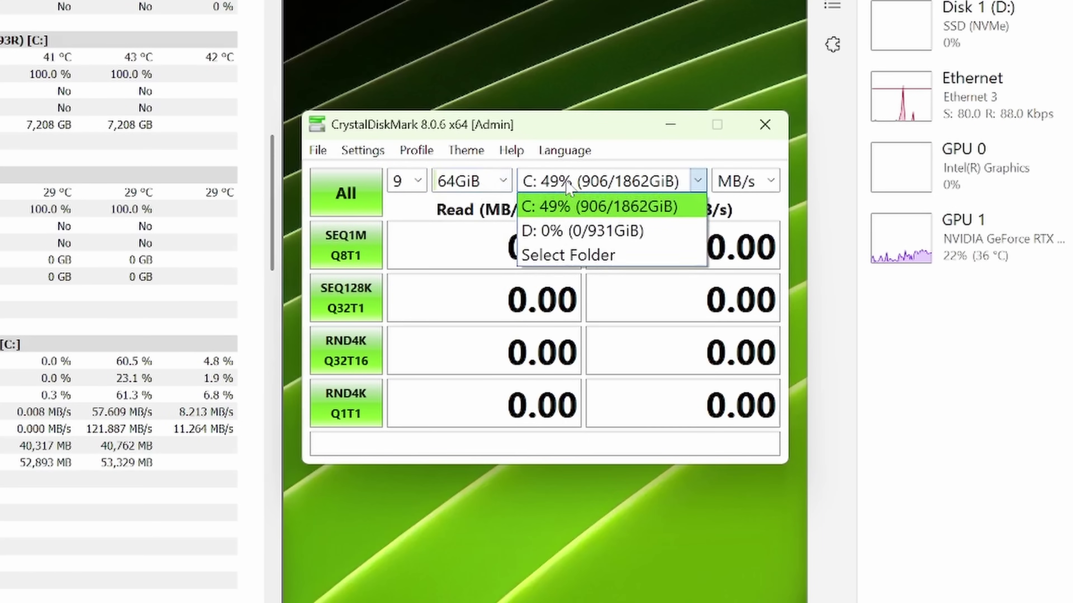
{"action": "left_click", "coordinate": [582, 224]}
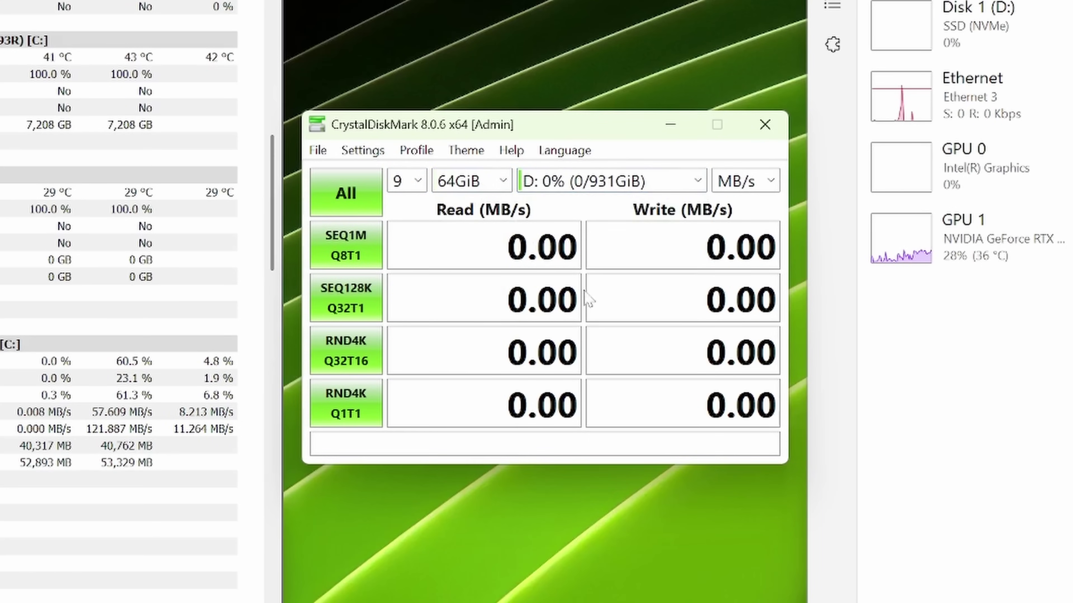
{"action": "left_click", "coordinate": [330, 211]}
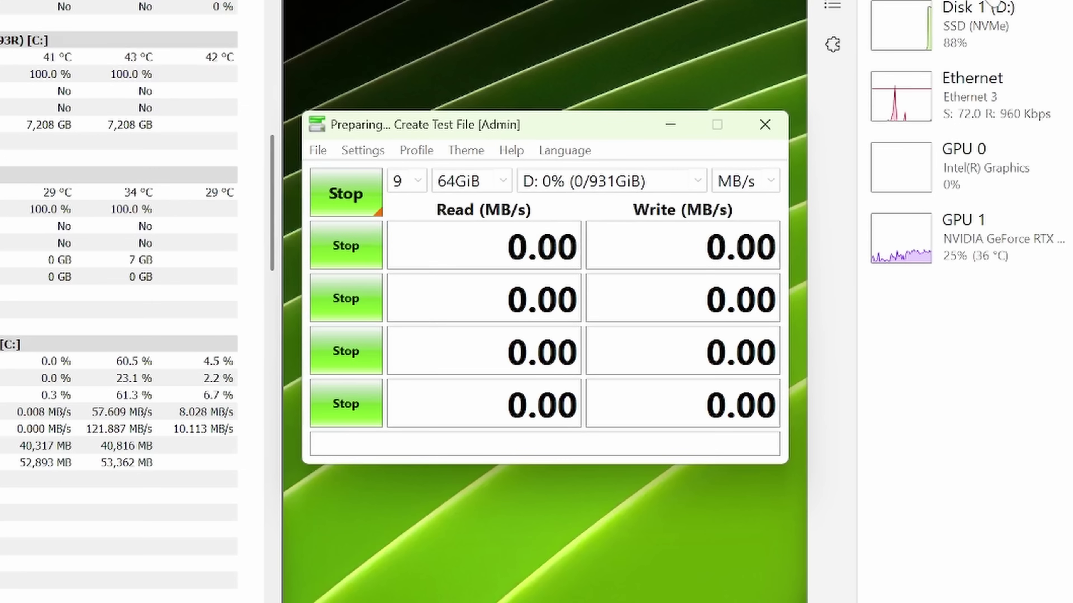
{"action": "left_click", "coordinate": [990, 33]}
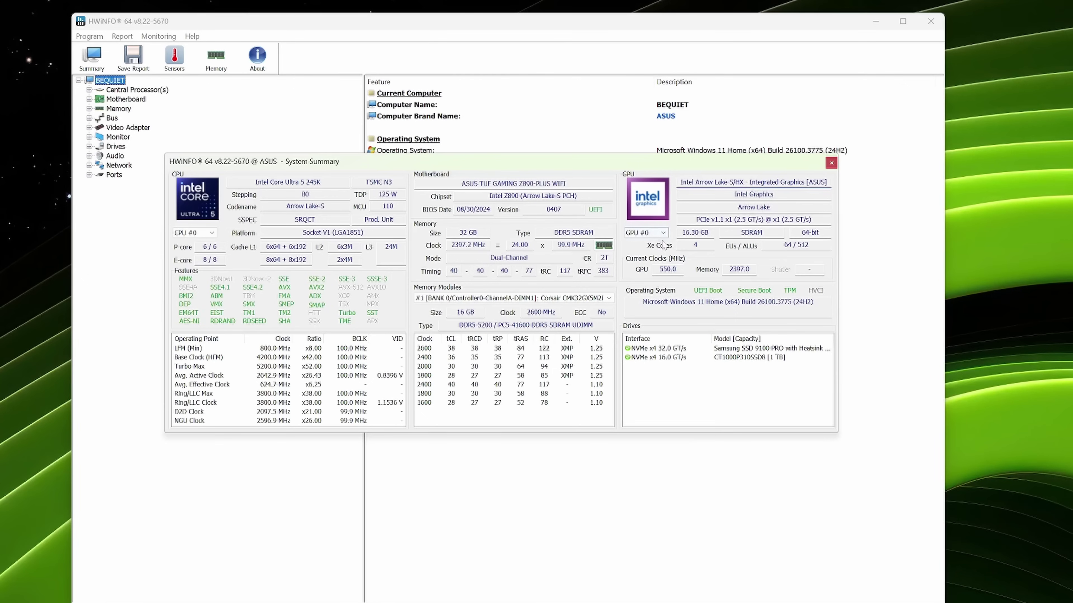
In HWiNFO's System Summary, show the RTX 4070 Ti GPU and highlight the 1 TB CT1000P310SSD8 drive
{"action": "left_click", "coordinate": [650, 232]}
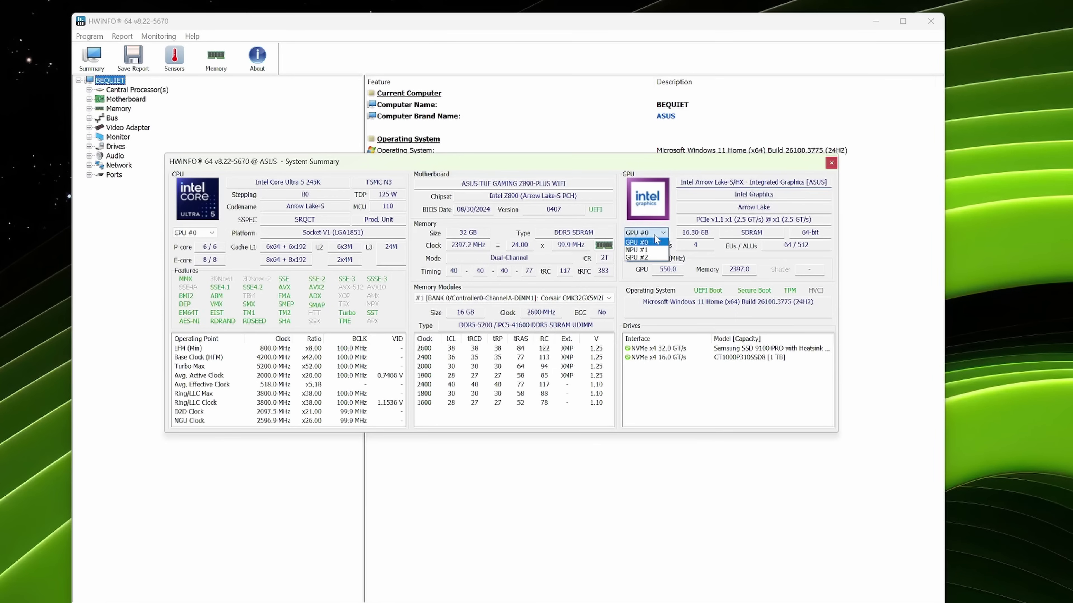
{"action": "left_click", "coordinate": [646, 257]}
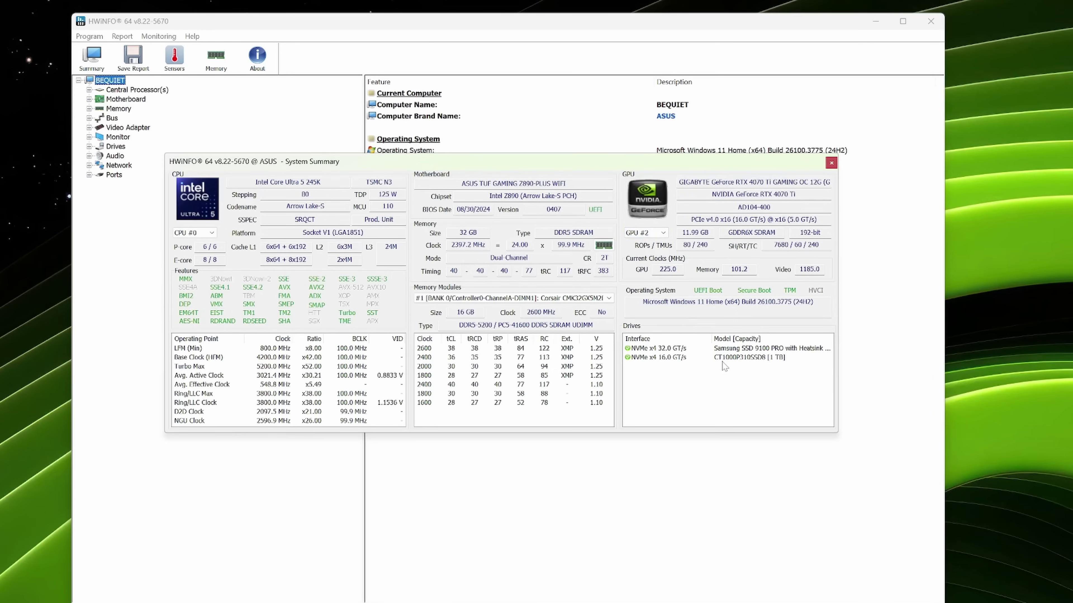
{"action": "left_click", "coordinate": [714, 358]}
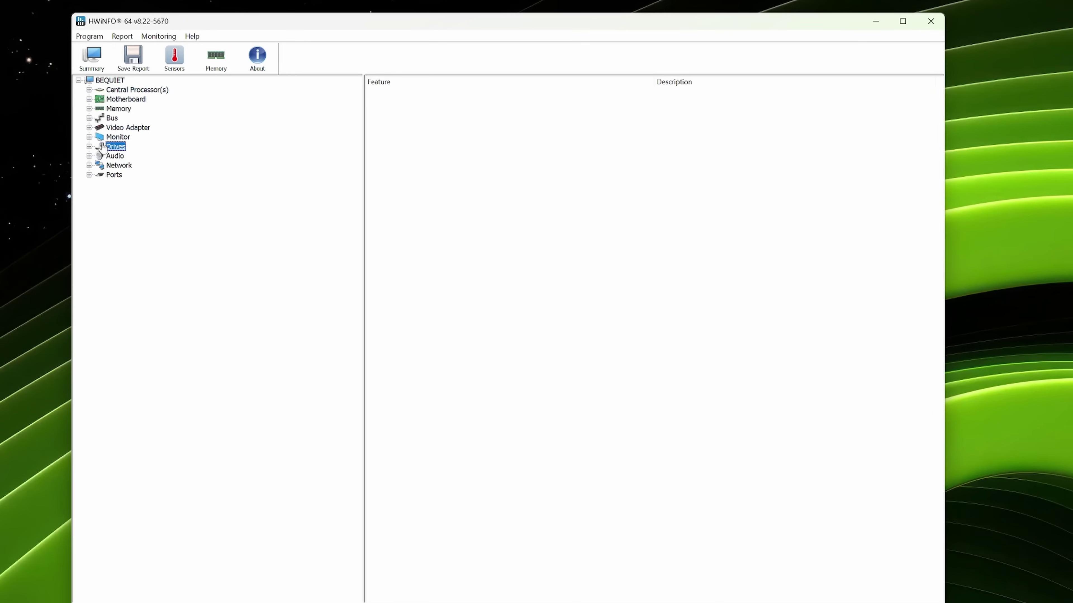
Open the CT1000P310SSD8 drive's details under NVMe Drives in HWiNFO
{"action": "left_click", "coordinate": [90, 146]}
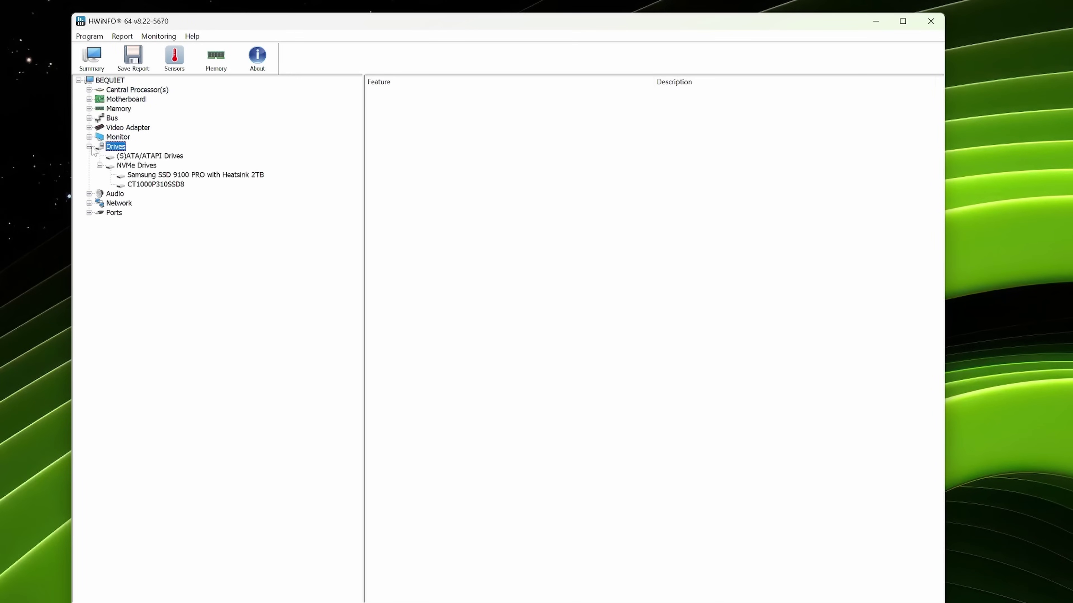
{"action": "left_click", "coordinate": [151, 184]}
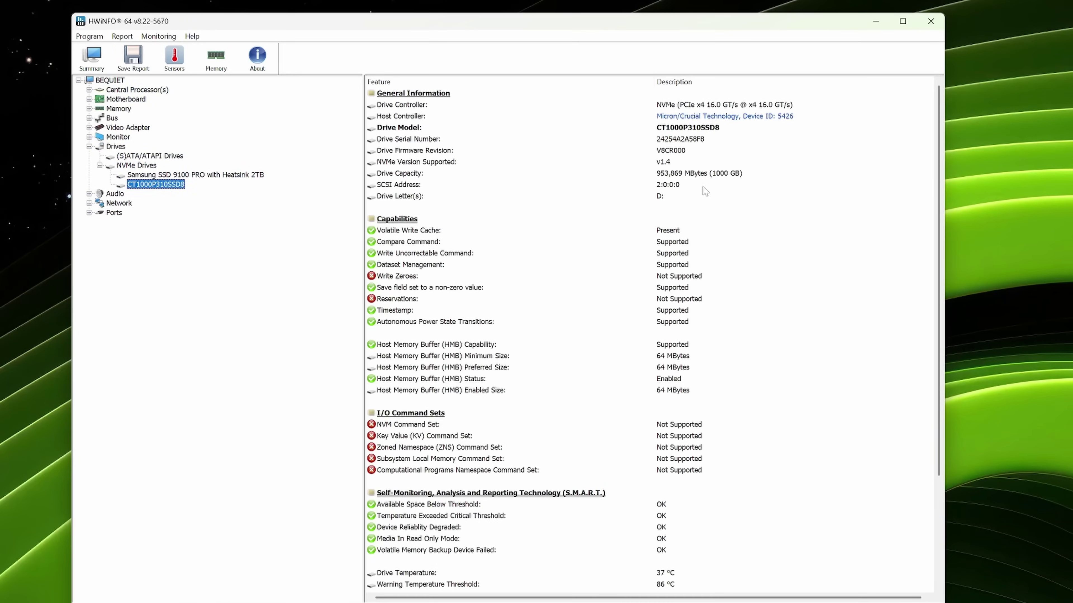
{"action": "left_click", "coordinate": [746, 109]}
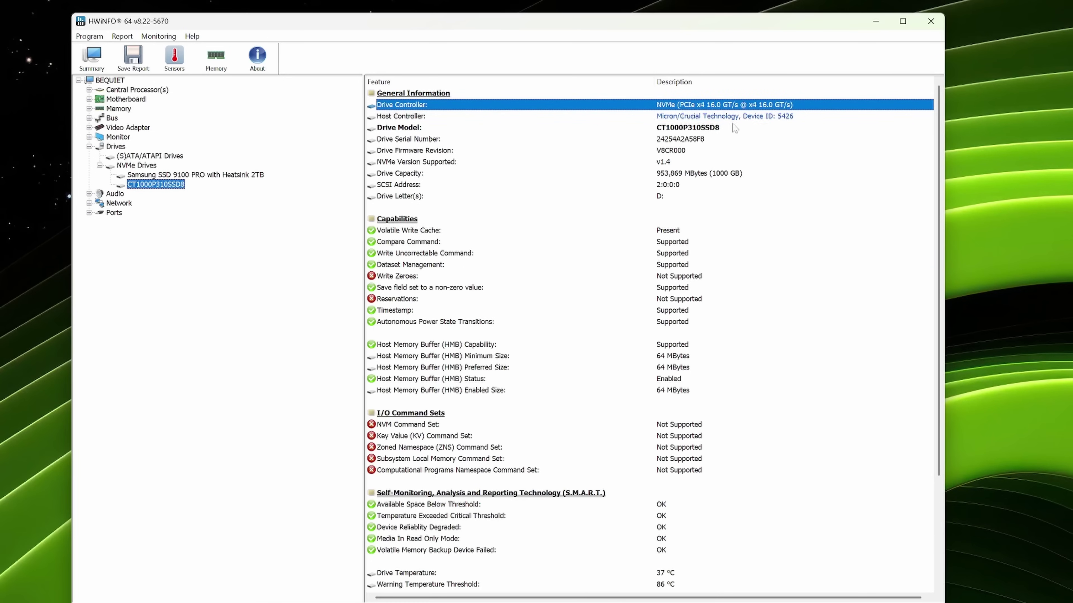
Check its host controller: PCI Express 4.0, x4 maximum and current width, 16.0 GT/s
{"action": "left_click", "coordinate": [695, 118]}
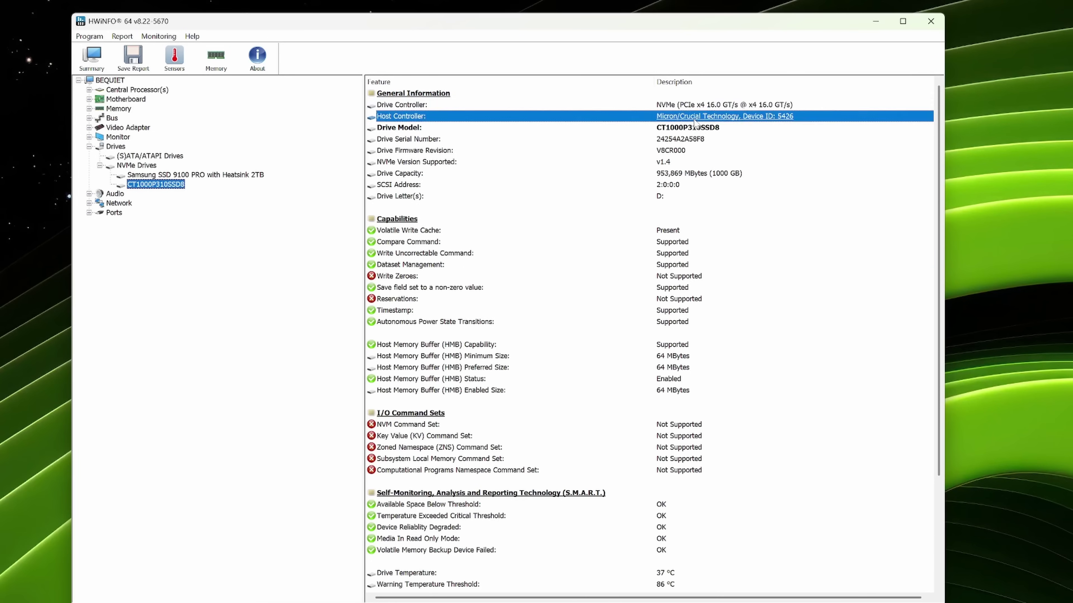
{"action": "left_click", "coordinate": [673, 208]}
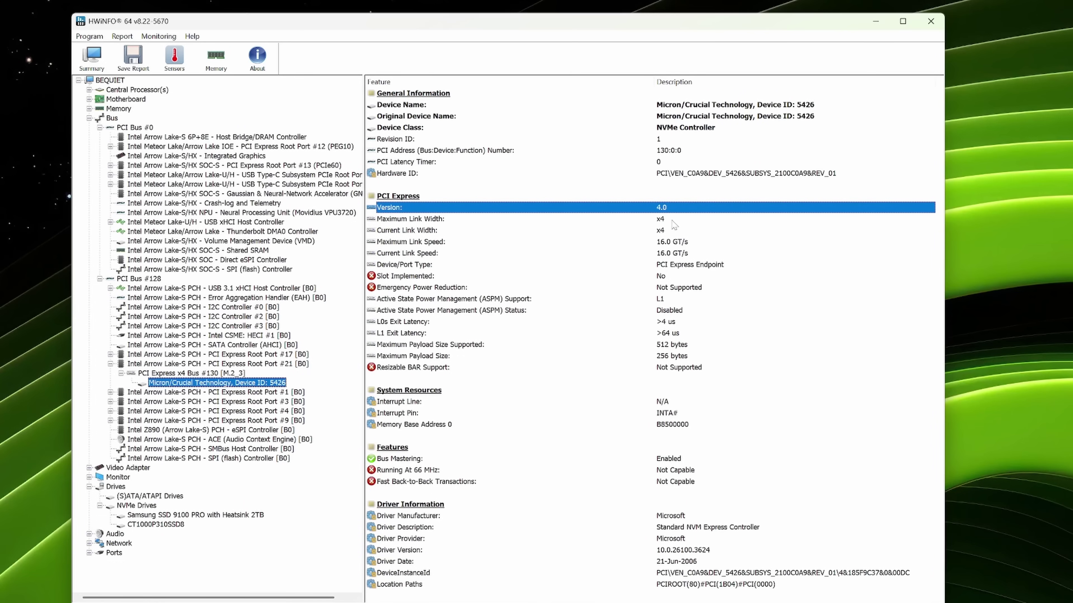
{"action": "left_click", "coordinate": [669, 220]}
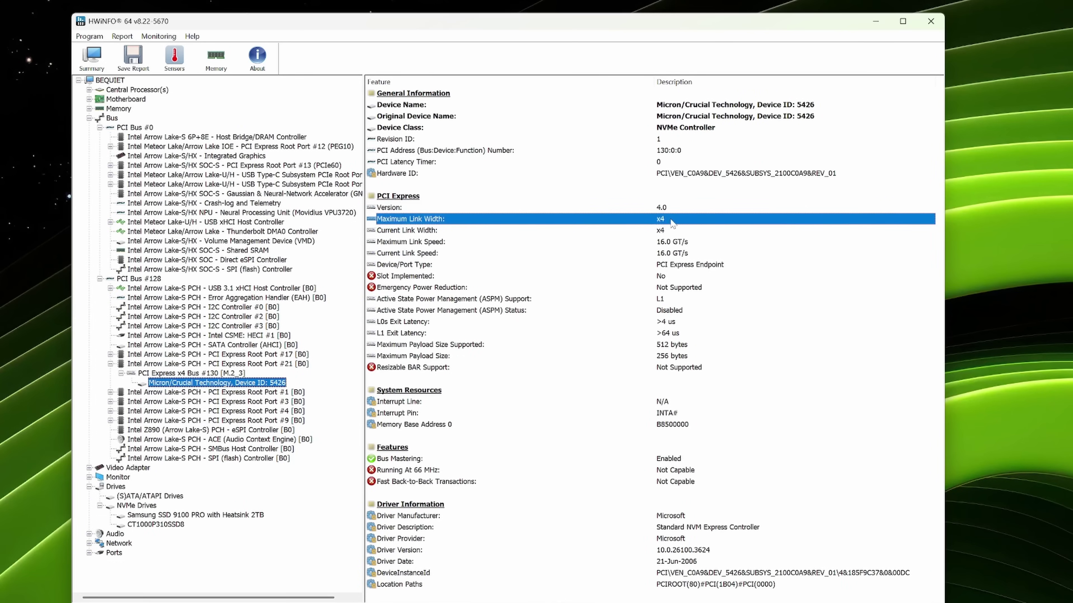
{"action": "left_click", "coordinate": [676, 232]}
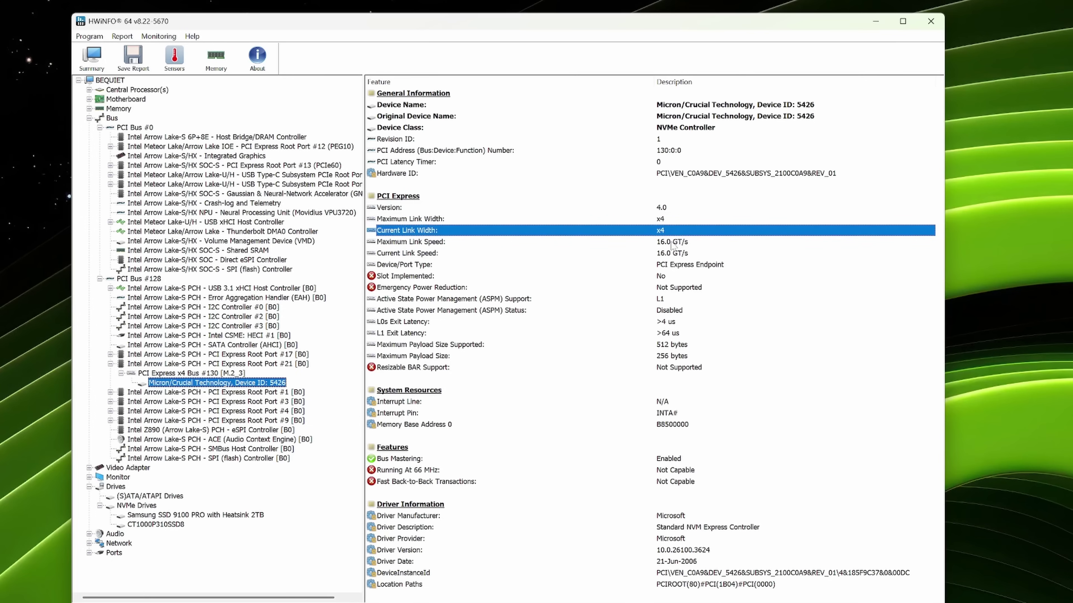
{"action": "left_click", "coordinate": [670, 242]}
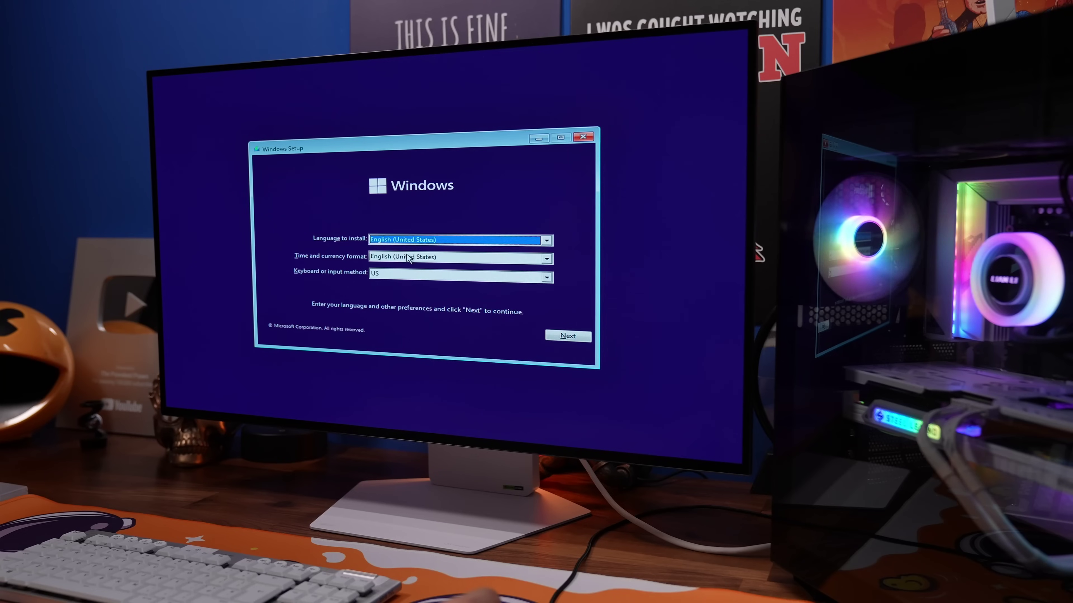
Choose English (United Kingdom) regional settings in Windows Setup and start the installation
{"action": "left_click", "coordinate": [448, 257]}
{"action": "left_click", "coordinate": [429, 282]}
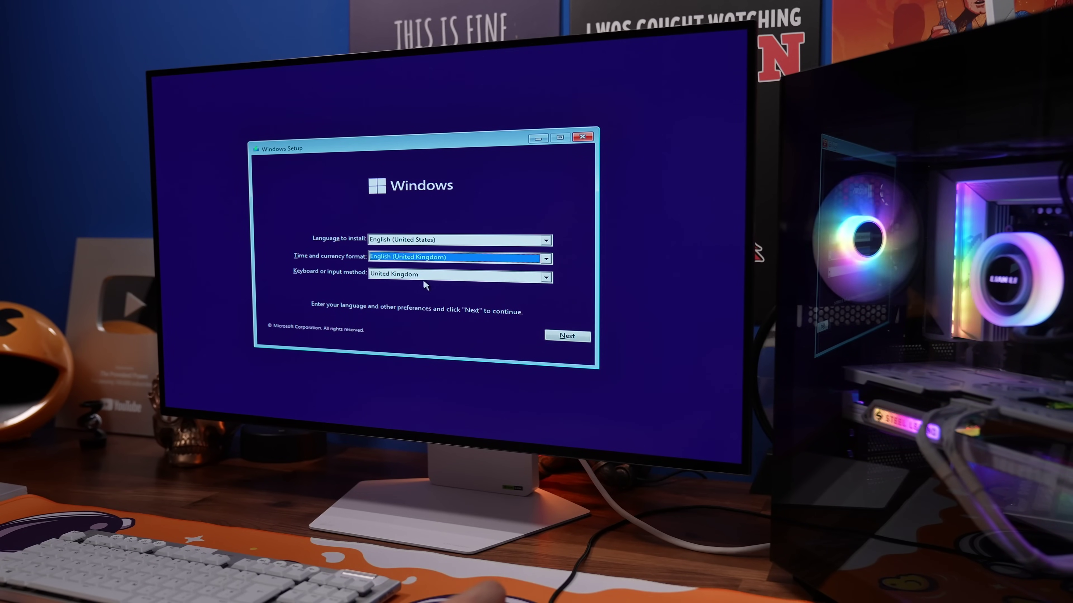
{"action": "left_click", "coordinate": [567, 336]}
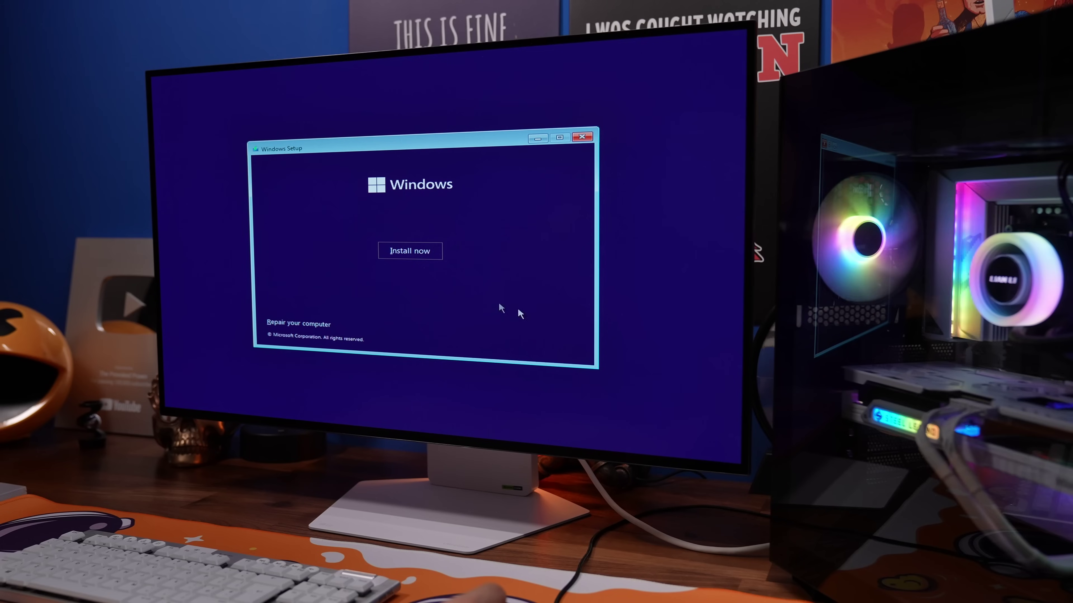
{"action": "left_click", "coordinate": [414, 251]}
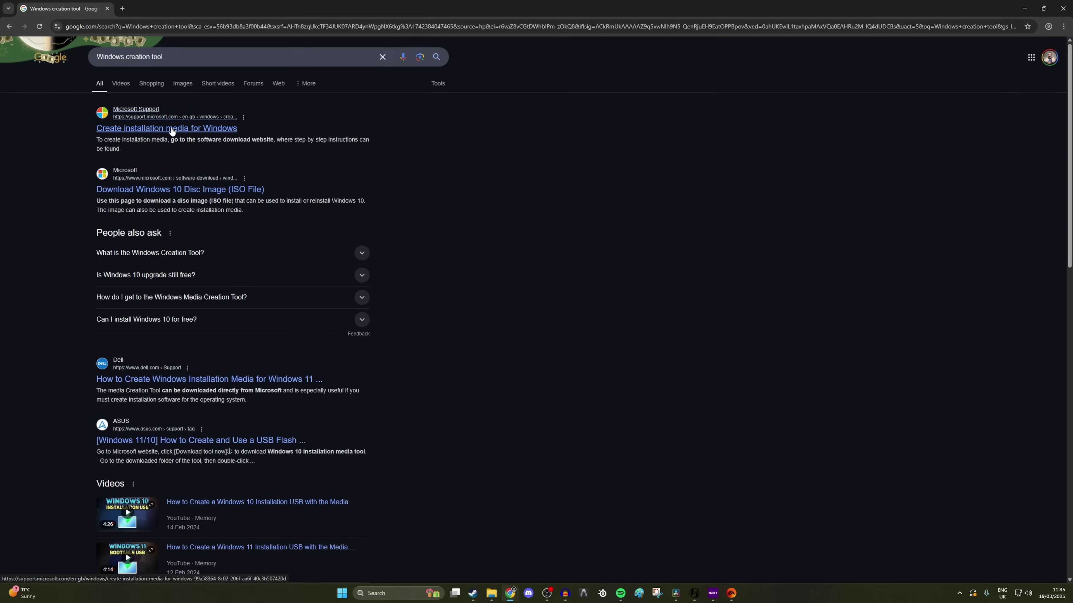
Download mediacreationtool.exe from Microsoft's Create Windows 11 Installation Media section
{"action": "left_click", "coordinate": [171, 128]}
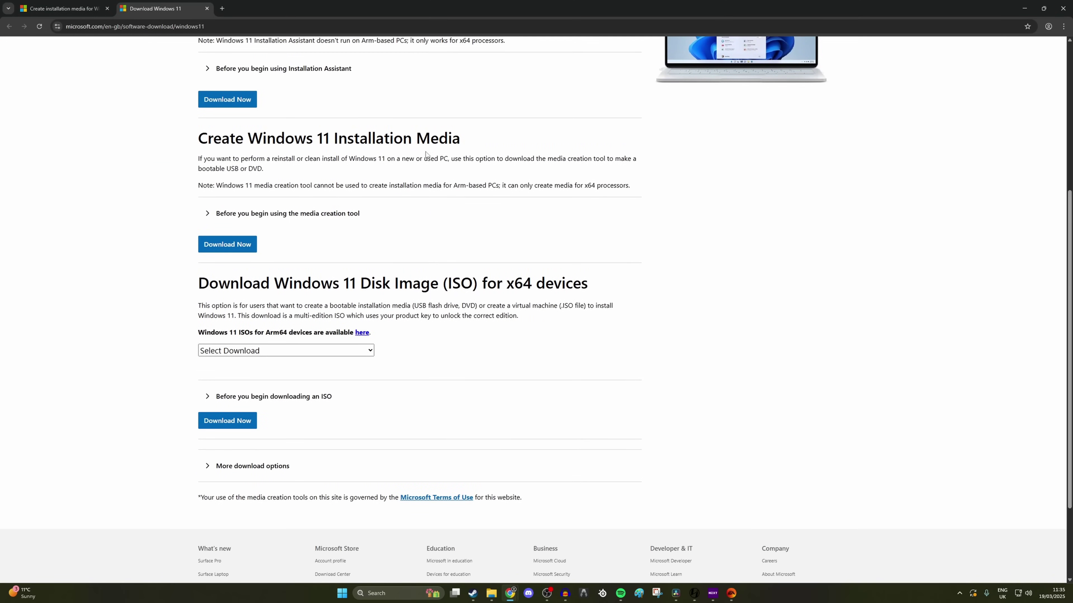
{"action": "left_click", "coordinate": [228, 244]}
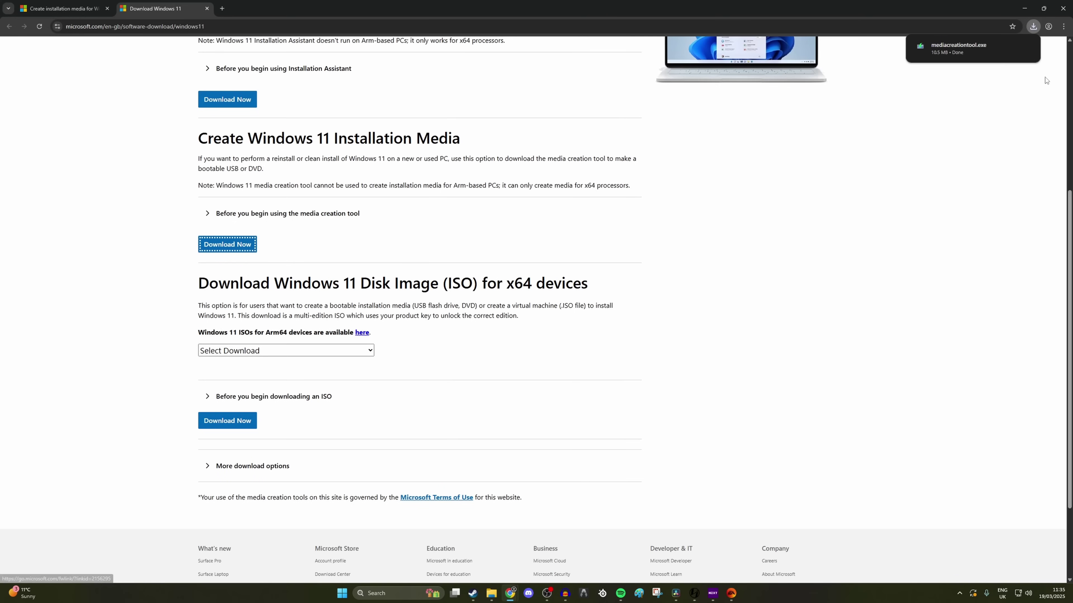
Run the Media Creation Tool with recommended options to write Windows 11 onto the ESD-USB drive D:
{"action": "left_click", "coordinate": [1012, 47]}
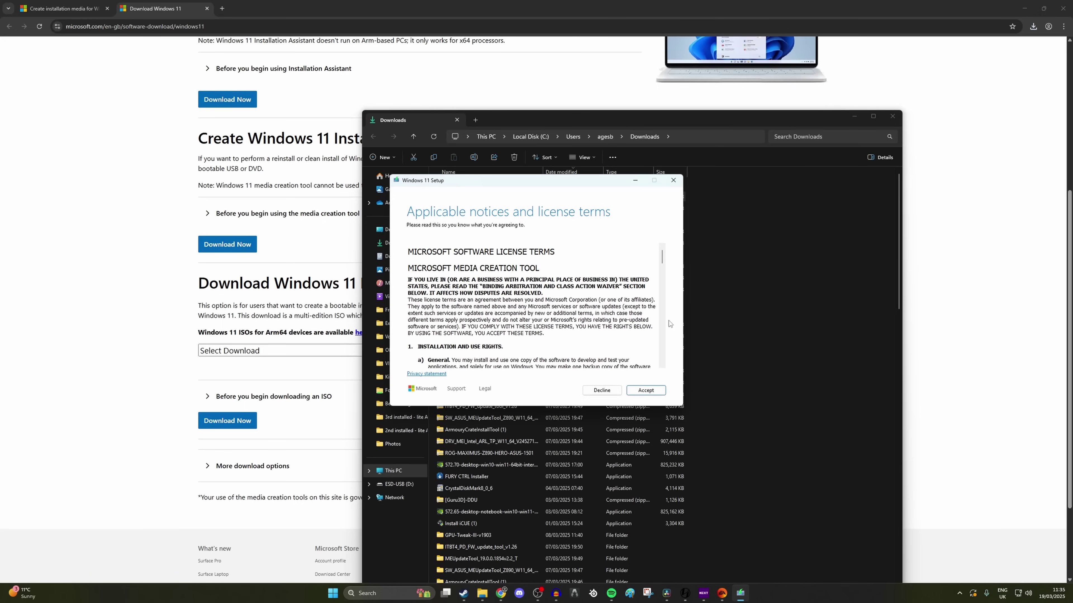
{"action": "left_click", "coordinate": [635, 394]}
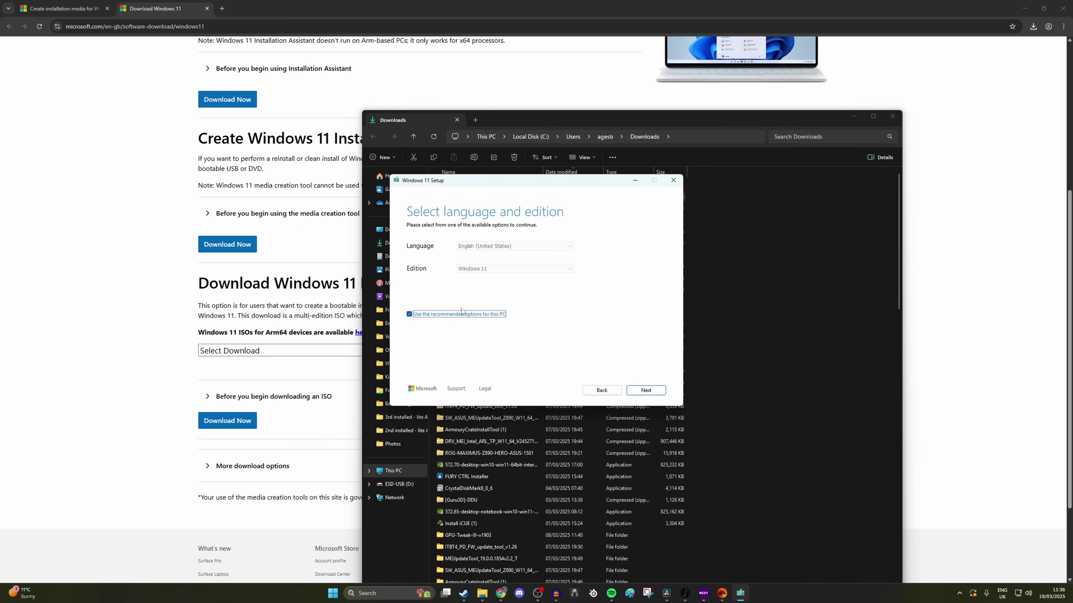
{"action": "left_click", "coordinate": [652, 391]}
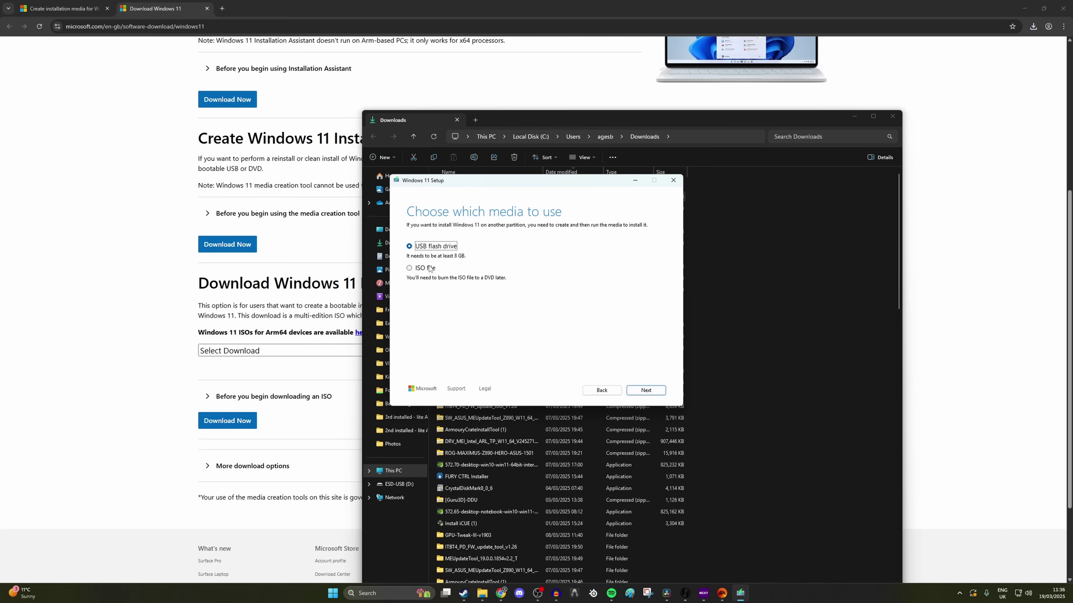
{"action": "left_click", "coordinate": [642, 389]}
{"action": "left_click", "coordinate": [422, 263]}
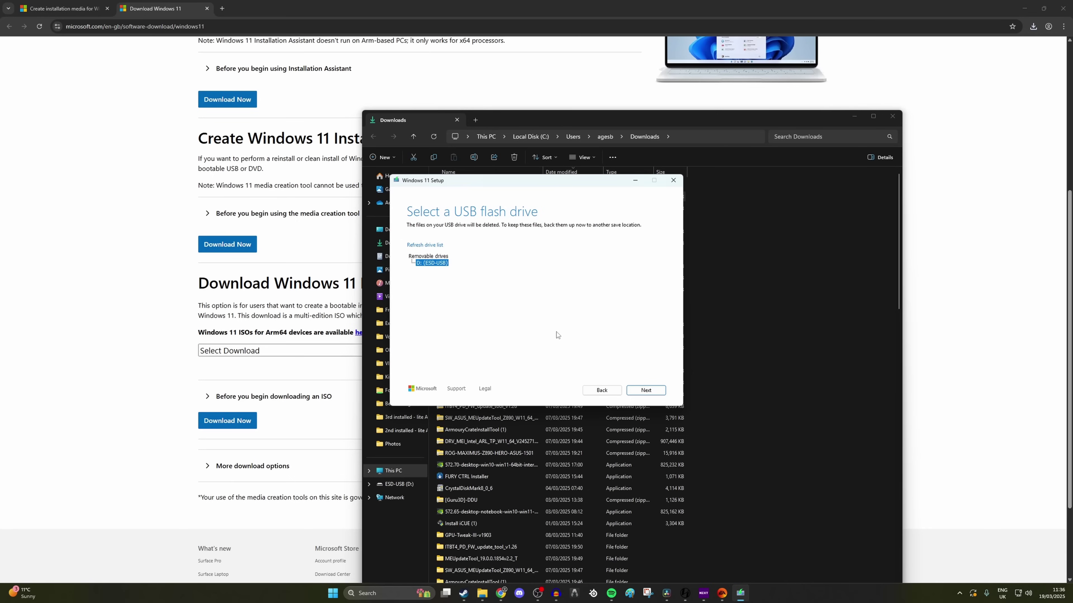
{"action": "left_click", "coordinate": [646, 390]}
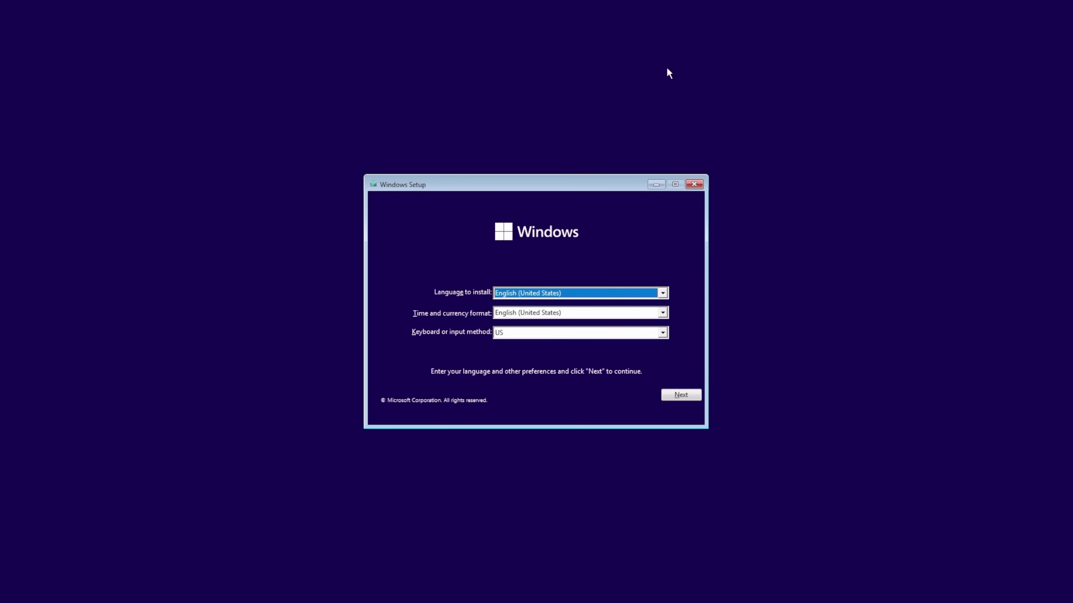
Set the time and currency format to English (United Kingdom) and begin the installation
{"action": "left_click", "coordinate": [643, 292]}
{"action": "left_click", "coordinate": [642, 292]}
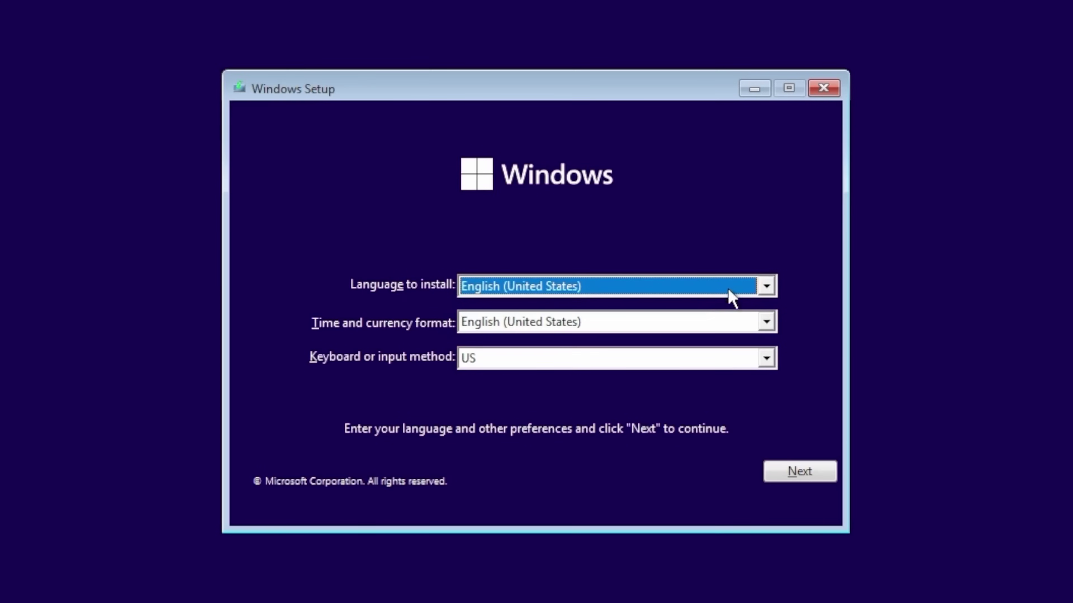
{"action": "left_click", "coordinate": [717, 330]}
{"action": "scroll", "coordinate": [701, 380], "scroll_direction": "up", "scroll_amount": 1}
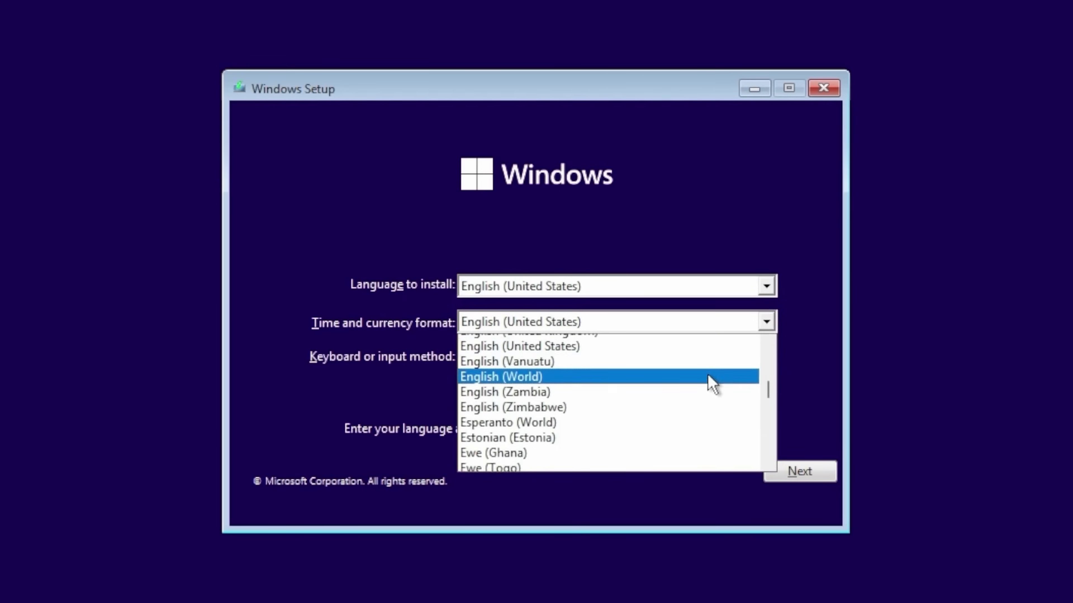
{"action": "left_click", "coordinate": [665, 376]}
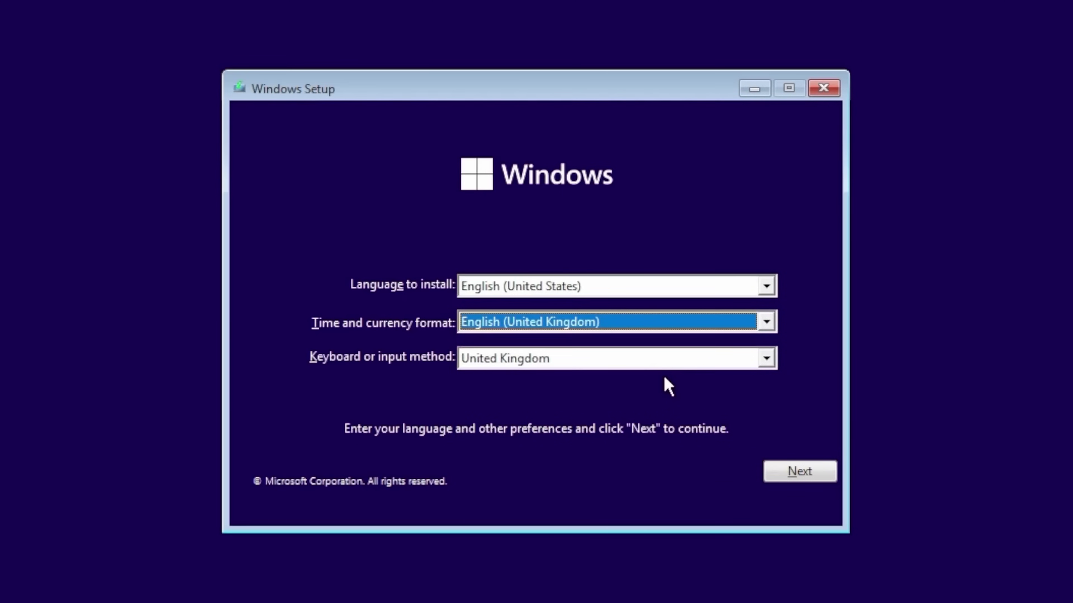
{"action": "left_click", "coordinate": [787, 478]}
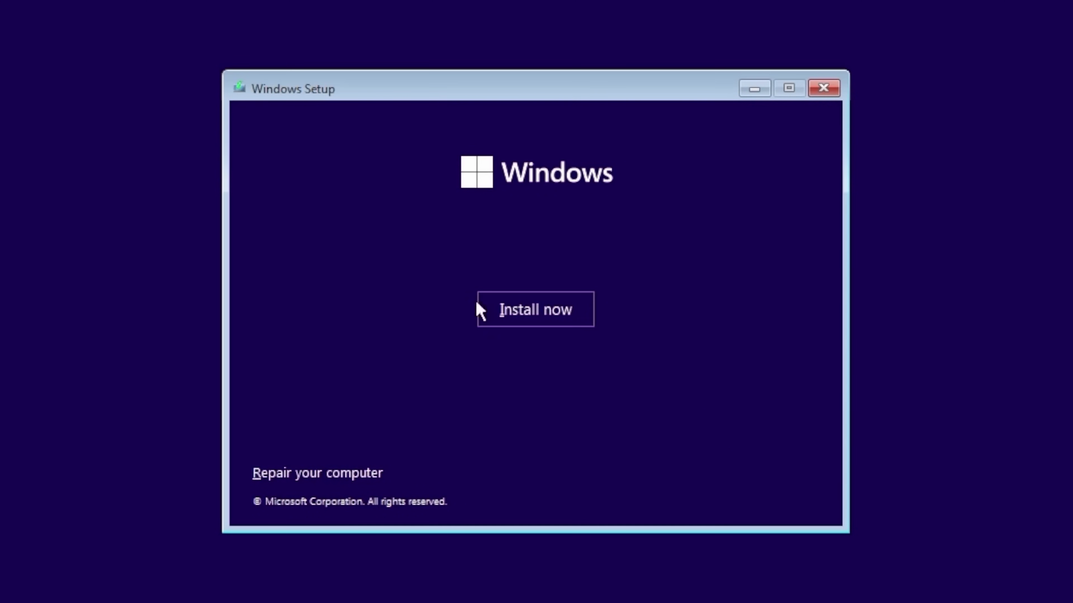
{"action": "left_click", "coordinate": [500, 311]}
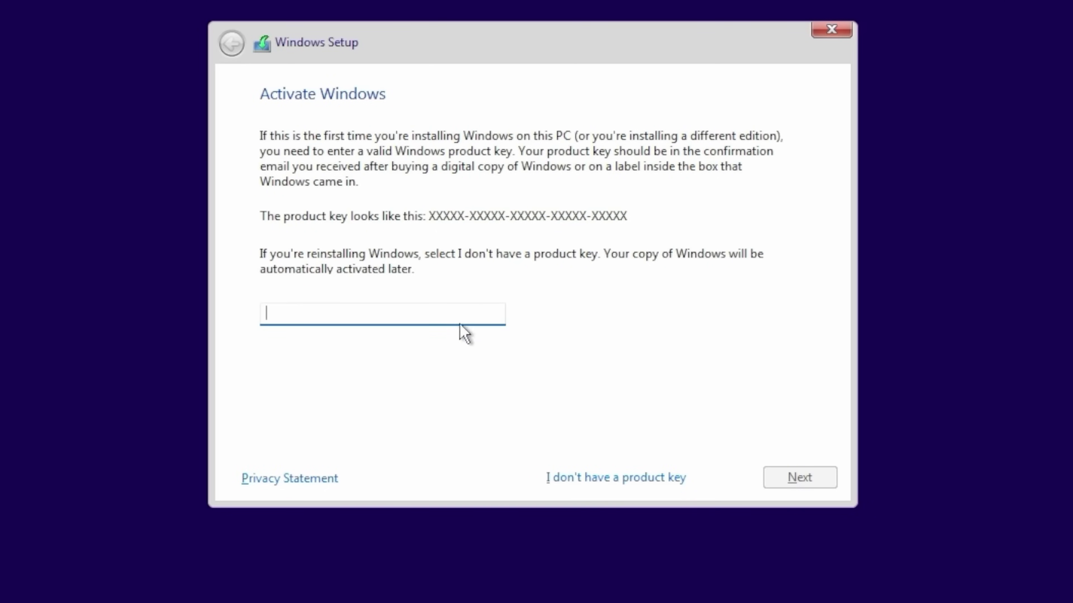
Skip the product key, choose Windows 11 Home, accept the licence terms, and pick Custom install
{"action": "left_click", "coordinate": [598, 478]}
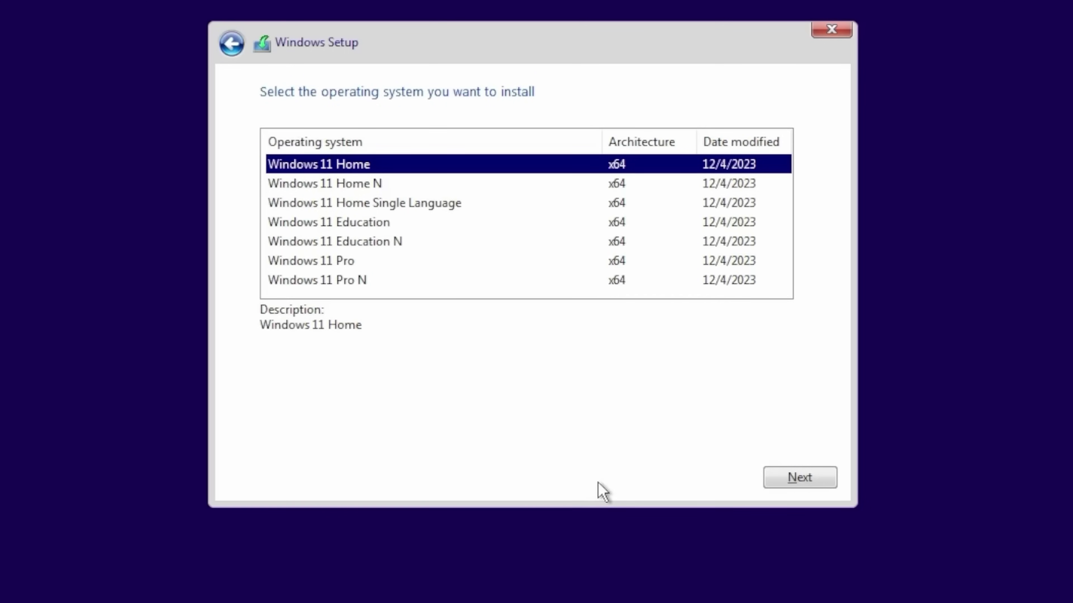
{"action": "left_click", "coordinate": [784, 479]}
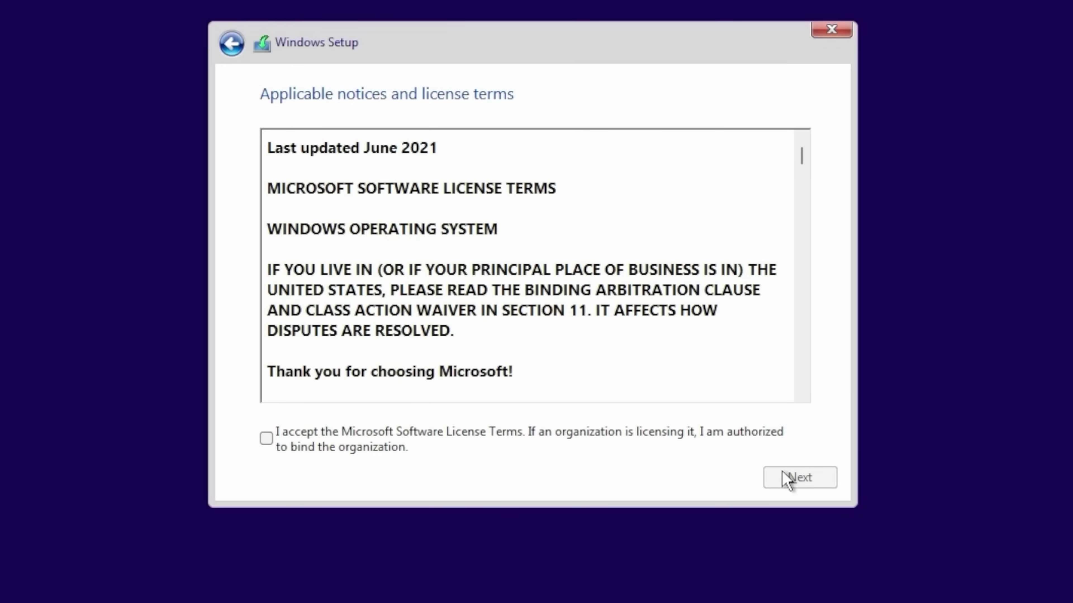
{"action": "left_click", "coordinate": [600, 432]}
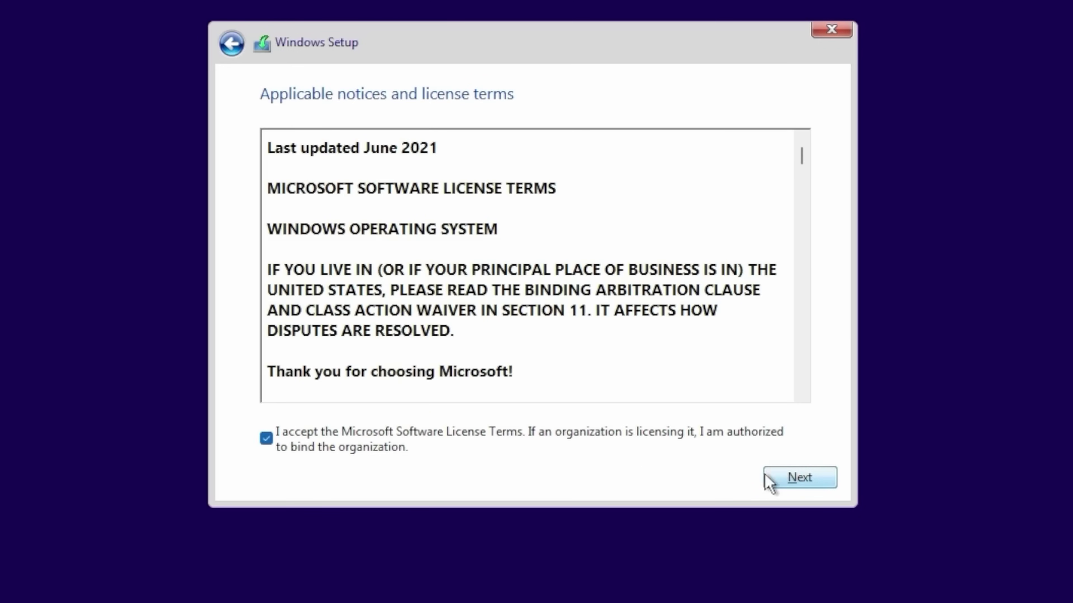
{"action": "left_click", "coordinate": [794, 480]}
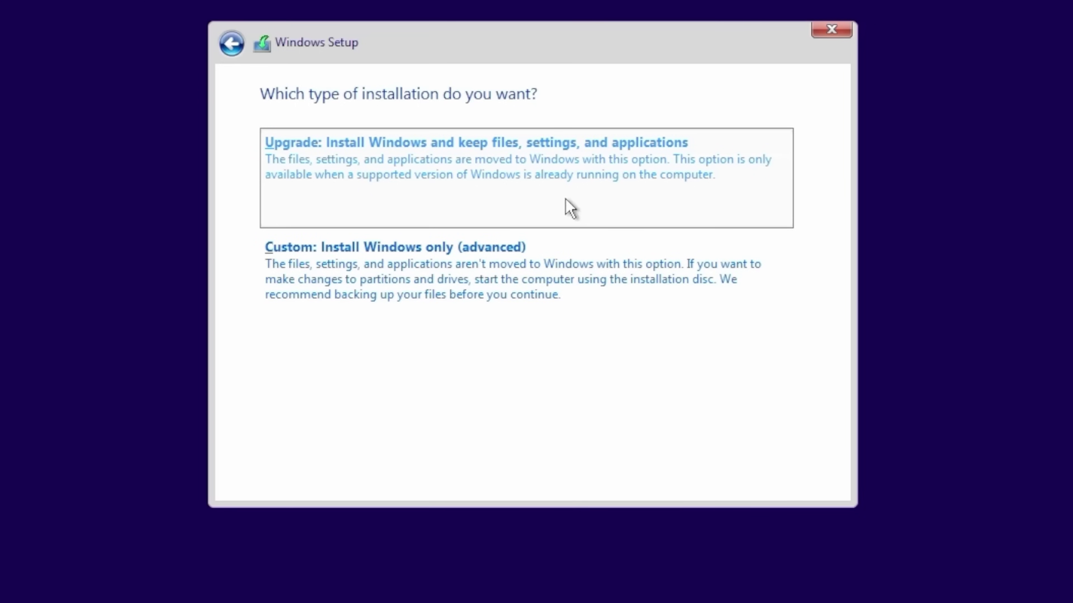
{"action": "left_click", "coordinate": [492, 300]}
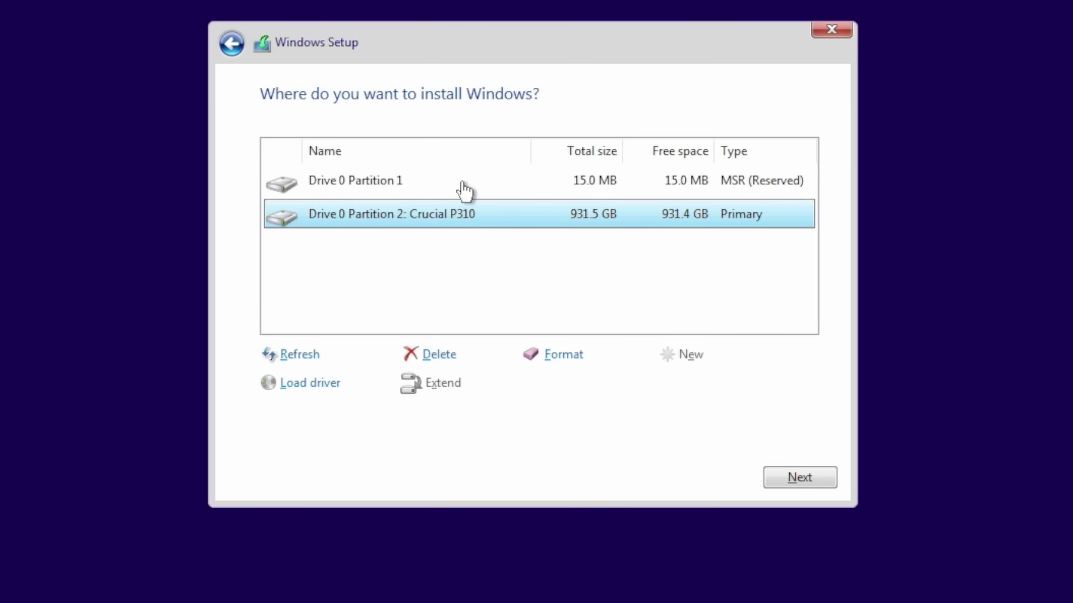
Delete Partitions 2 and 1, create a full-size new partition, and install Windows on Partition 3
{"action": "left_click", "coordinate": [440, 356]}
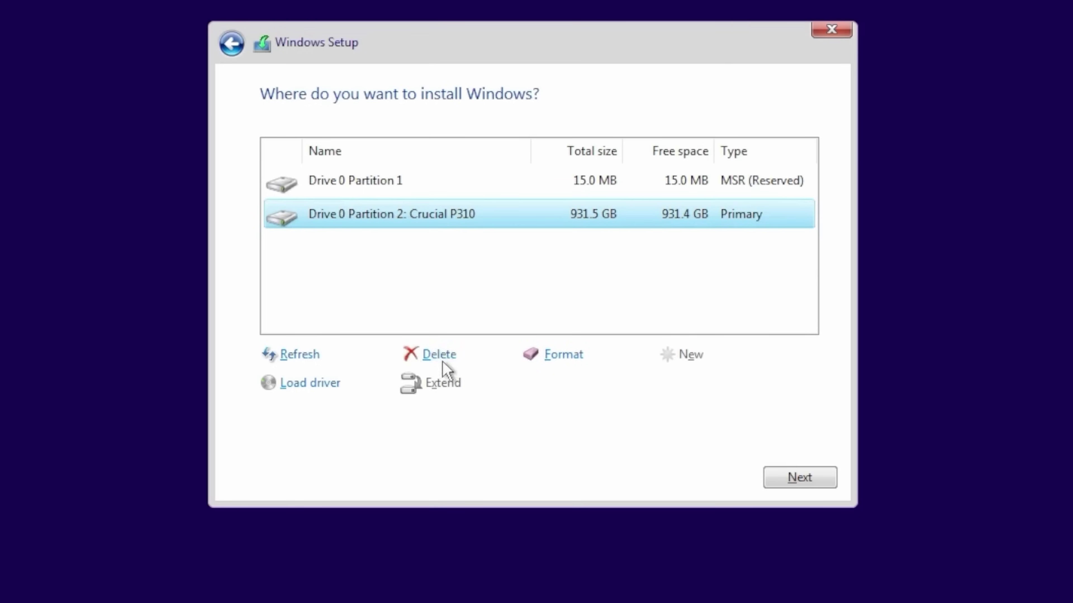
{"action": "left_click", "coordinate": [663, 388]}
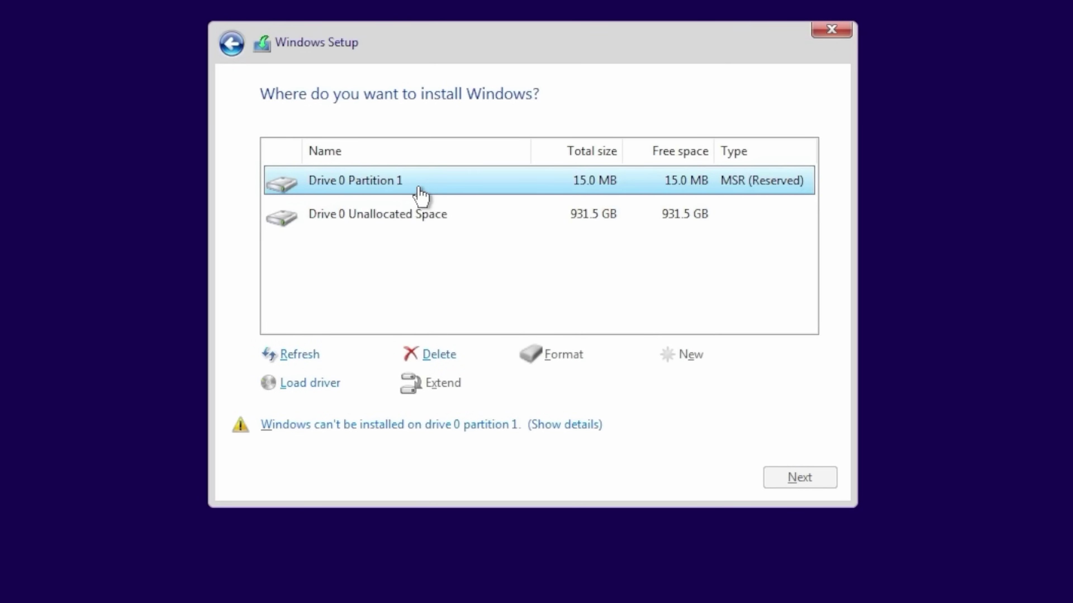
{"action": "left_click", "coordinate": [452, 356]}
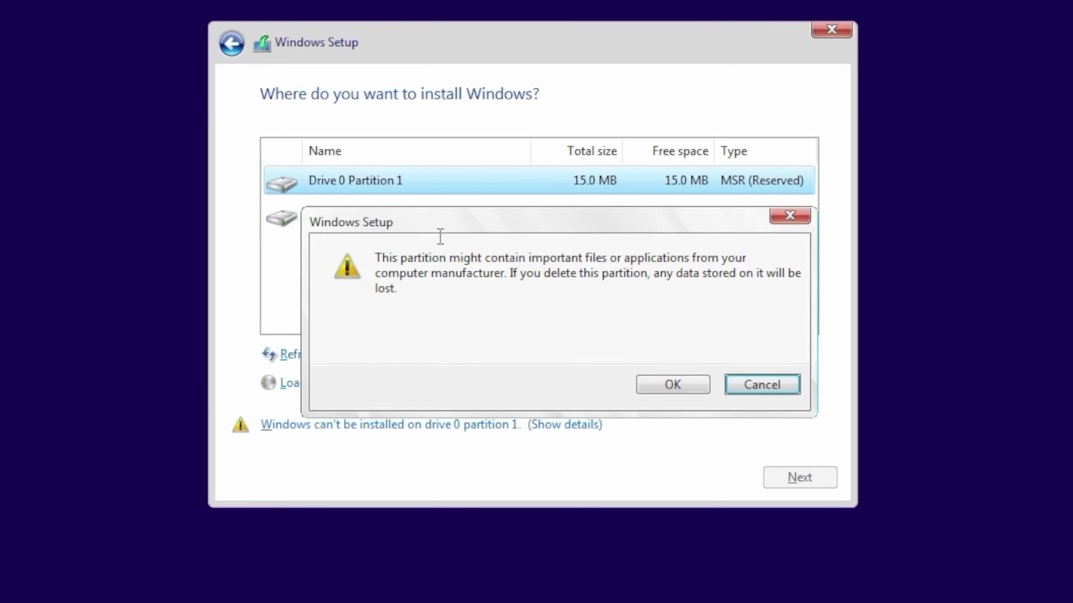
{"action": "left_click", "coordinate": [676, 385]}
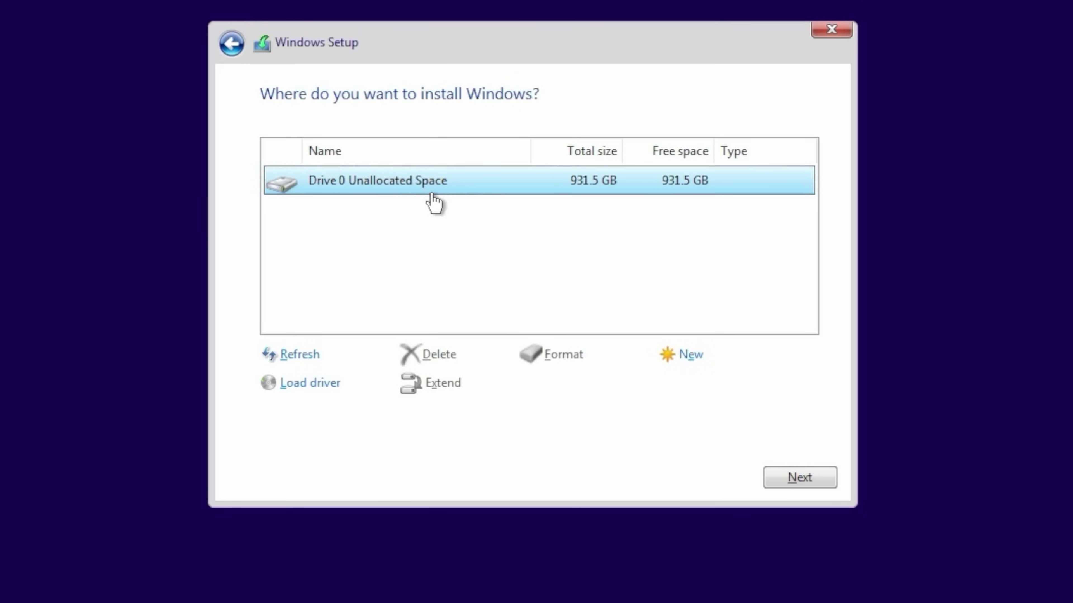
{"action": "left_click", "coordinate": [676, 360]}
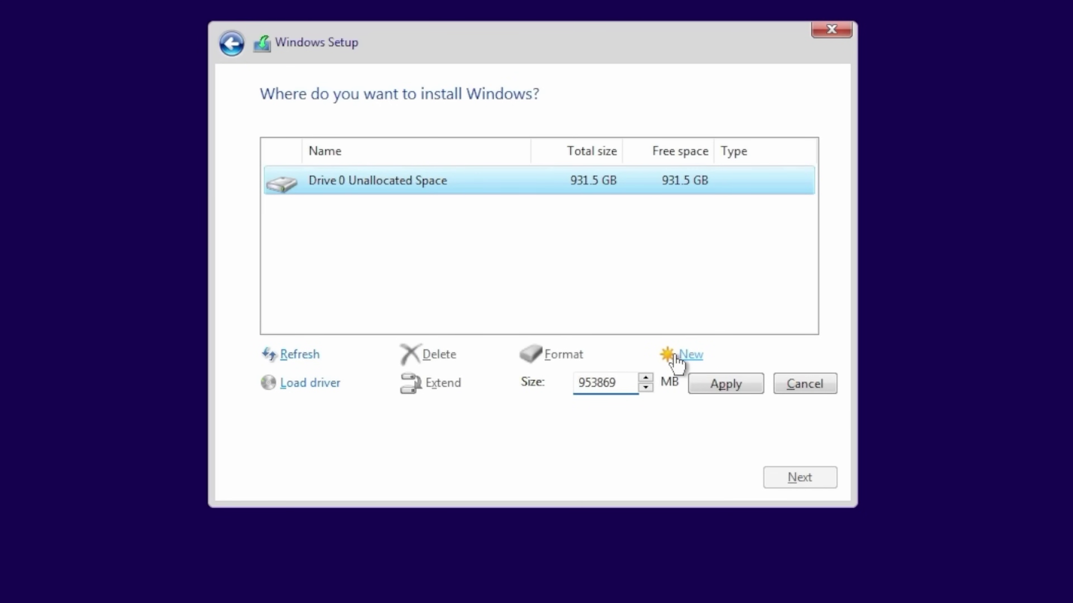
{"action": "left_click", "coordinate": [722, 385]}
{"action": "left_click", "coordinate": [695, 383]}
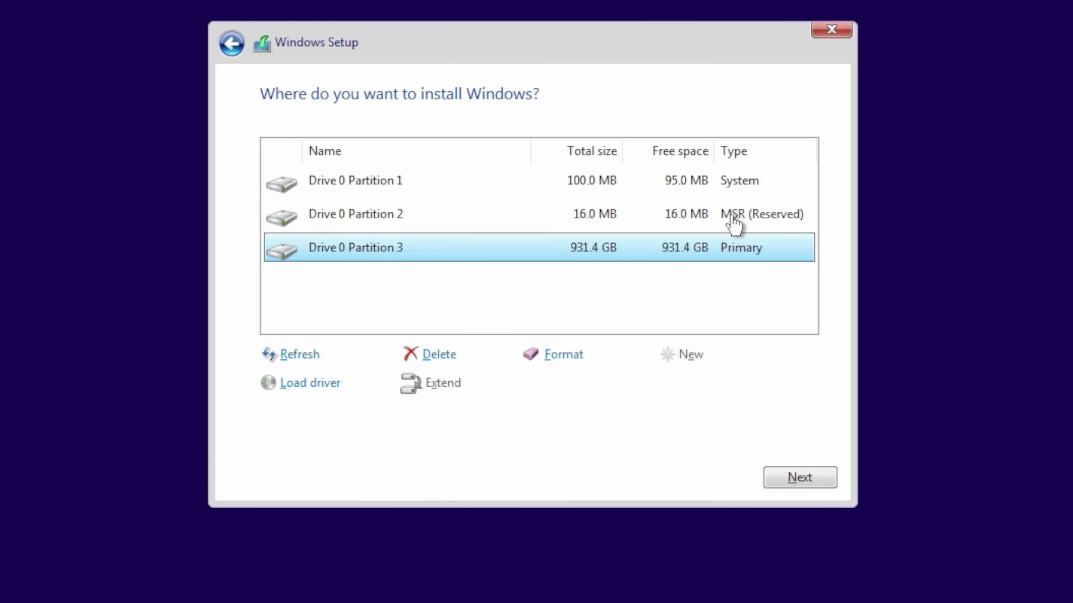
{"action": "left_click", "coordinate": [799, 478]}
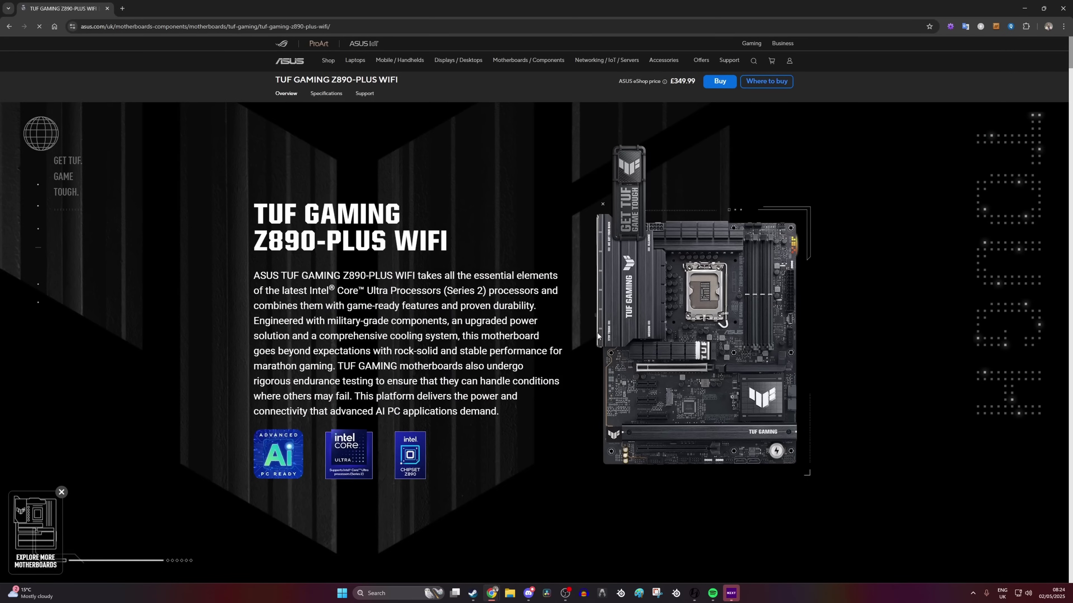
Download the Intel LAN and MediaTek Wi-Fi driver zips from the ASUS Driver & Tools page
{"action": "left_click", "coordinate": [365, 94]}
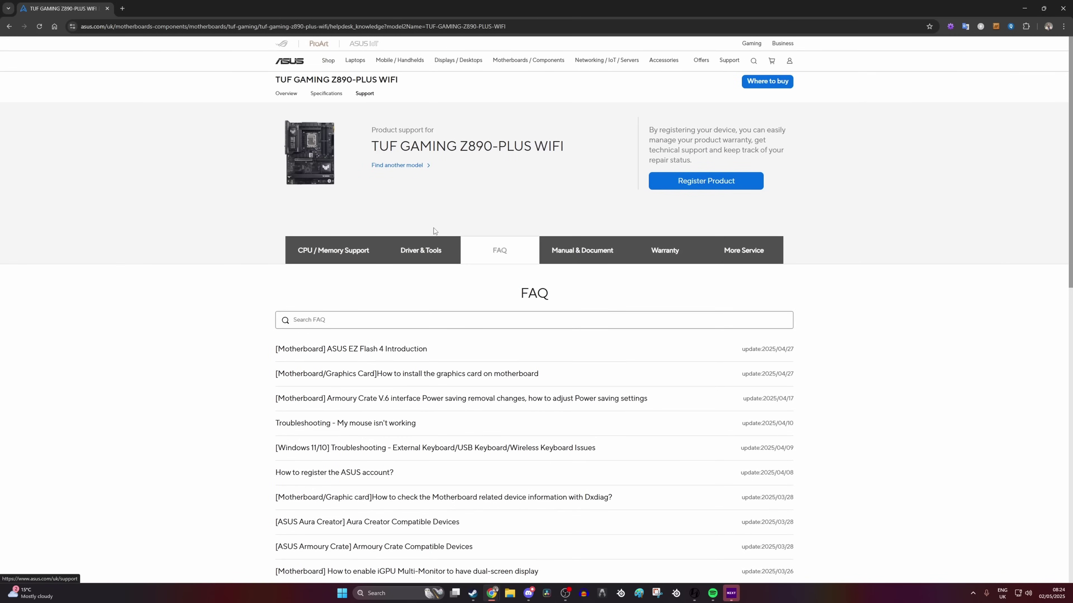
{"action": "left_click", "coordinate": [437, 250]}
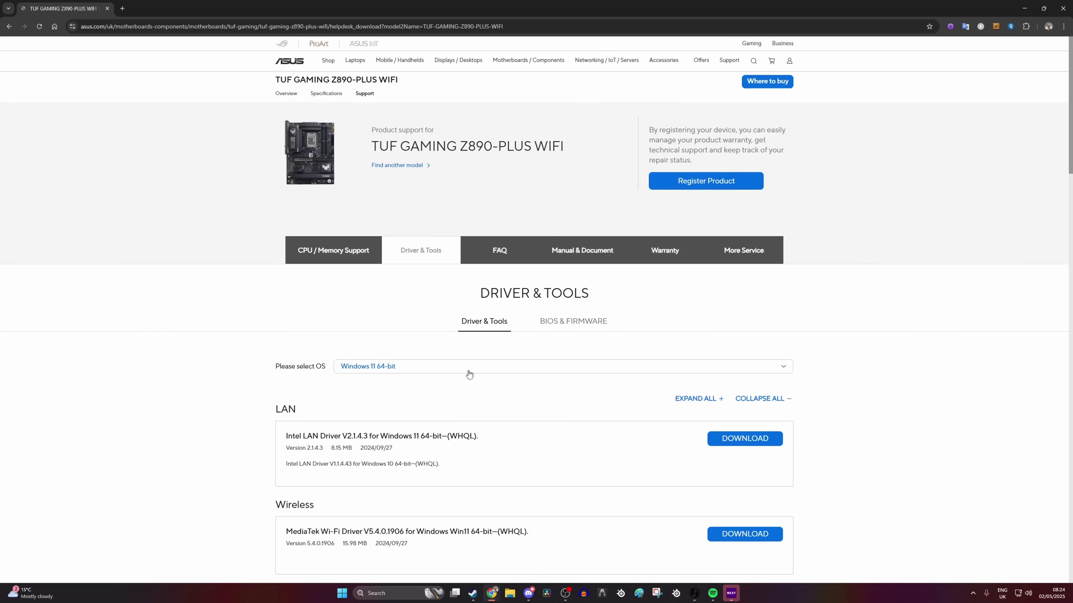
{"action": "scroll", "coordinate": [457, 399], "scroll_direction": "down", "scroll_amount": 4}
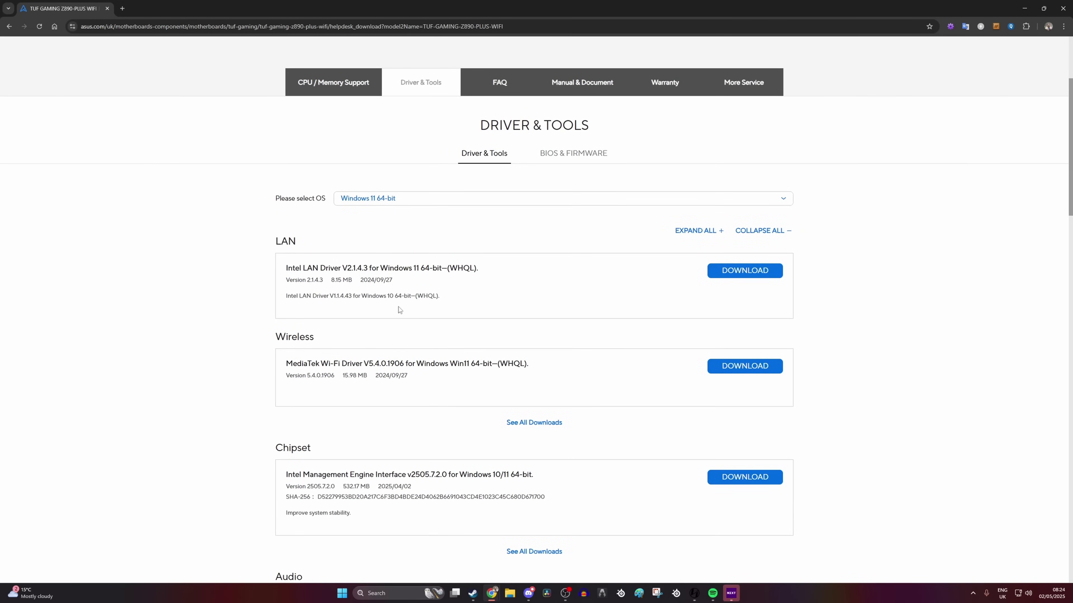
{"action": "left_click", "coordinate": [729, 276]}
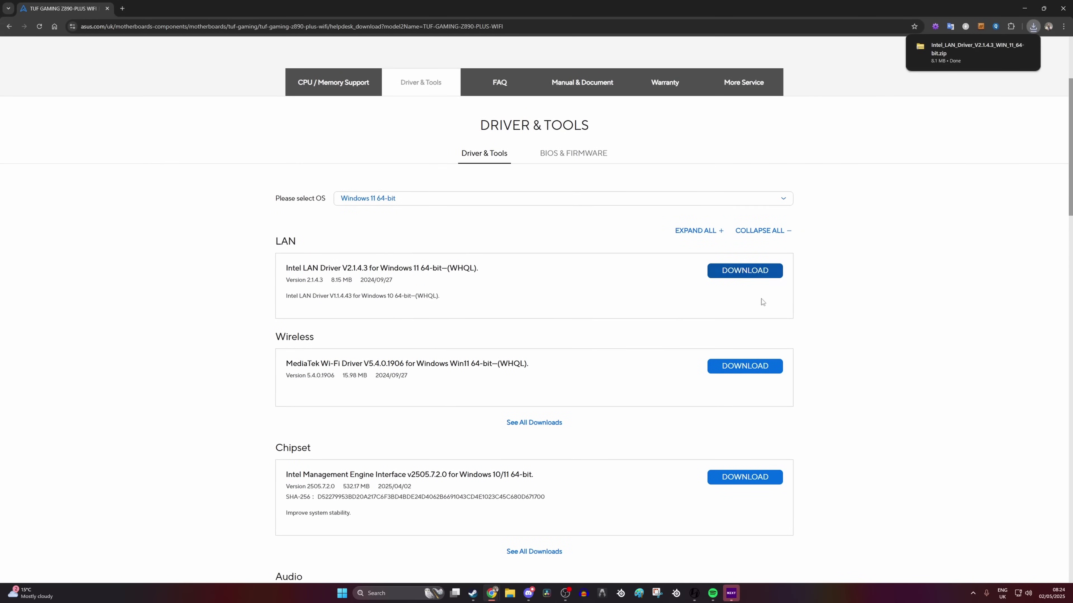
{"action": "left_click", "coordinate": [744, 368]}
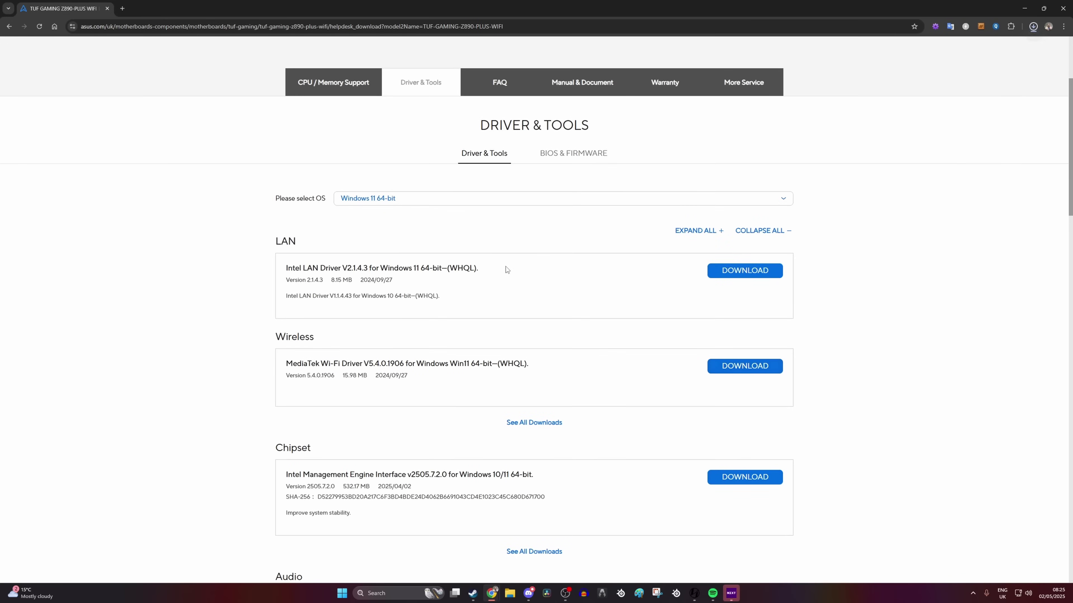
{"action": "left_click", "coordinate": [1033, 28]}
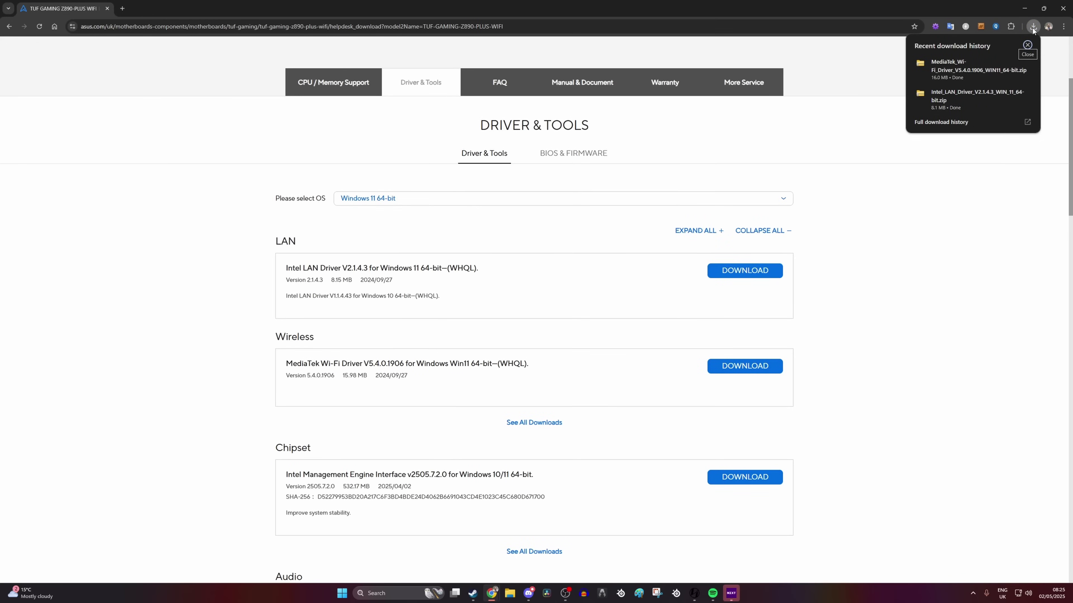
{"action": "left_click", "coordinate": [1009, 65]}
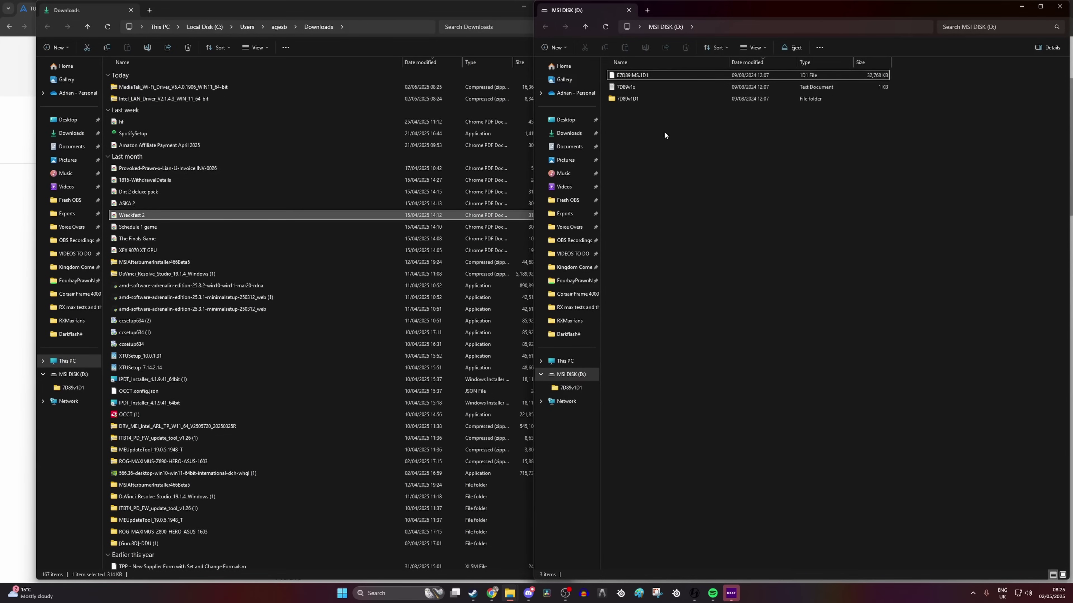
Permanently delete the three existing items on MSI DISK (D:)
{"action": "key", "text": "ctrl+a"}
{"action": "key", "text": "shift+Delete"}
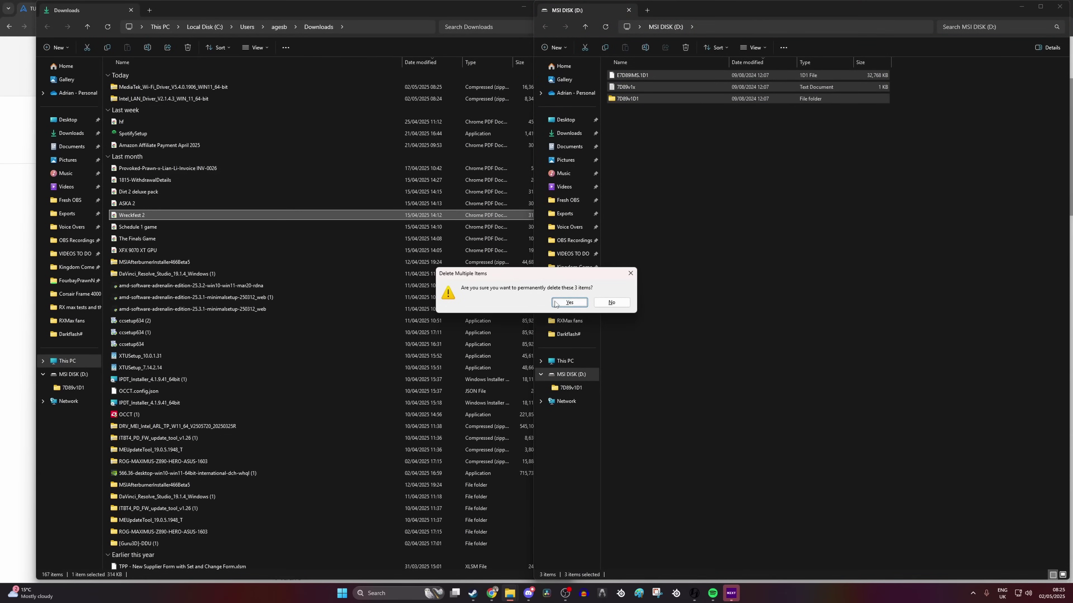
{"action": "left_click", "coordinate": [557, 303]}
Extract the MediaTek Wi-Fi driver zip to the root of D:\
{"action": "left_click", "coordinate": [214, 88]}
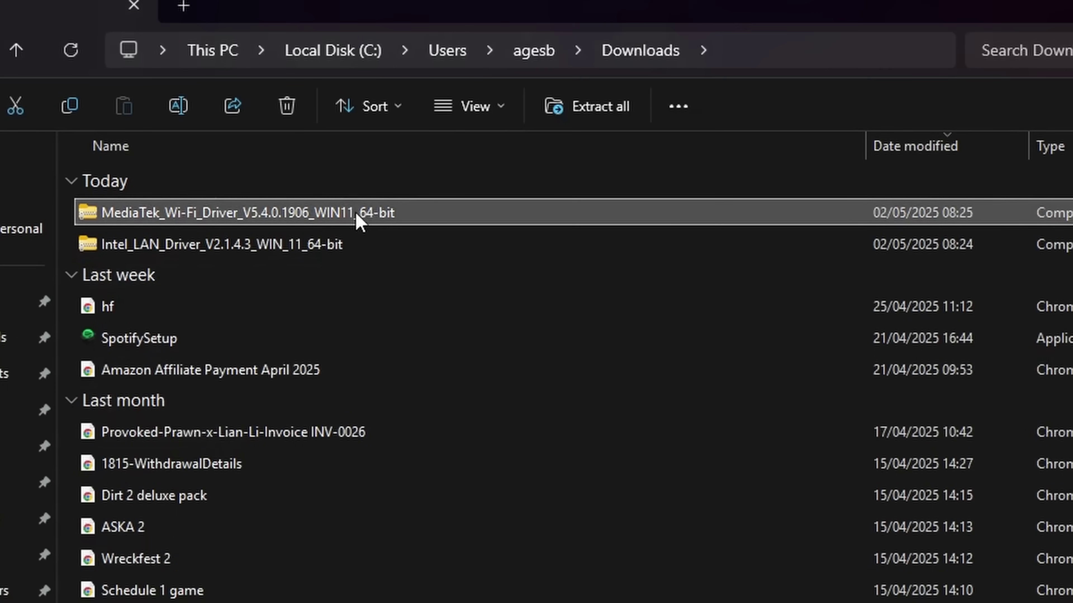
{"action": "left_click", "coordinate": [587, 101]}
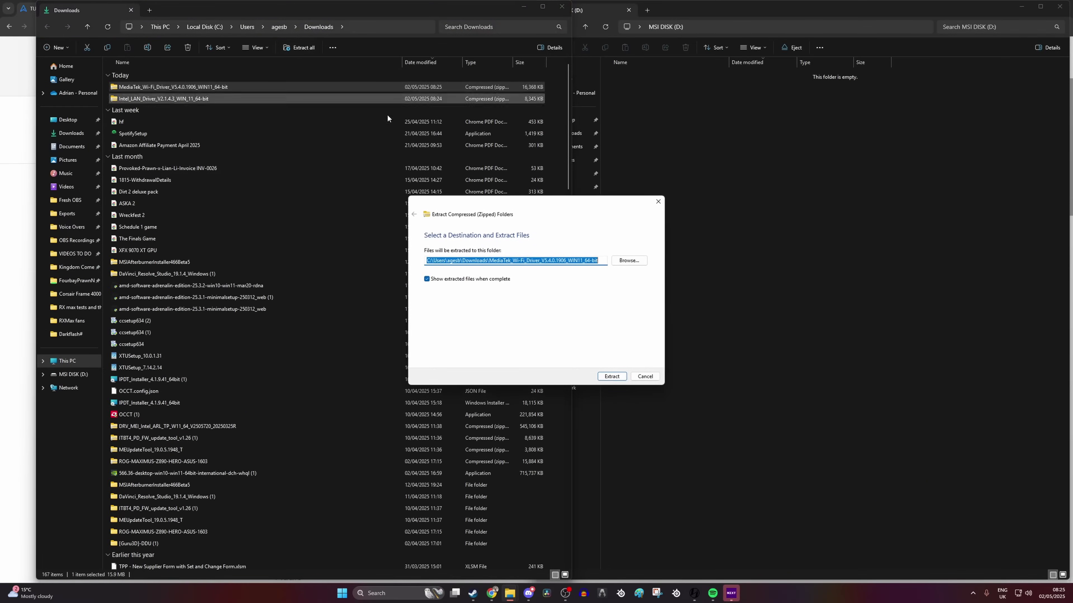
{"action": "left_click", "coordinate": [629, 260]}
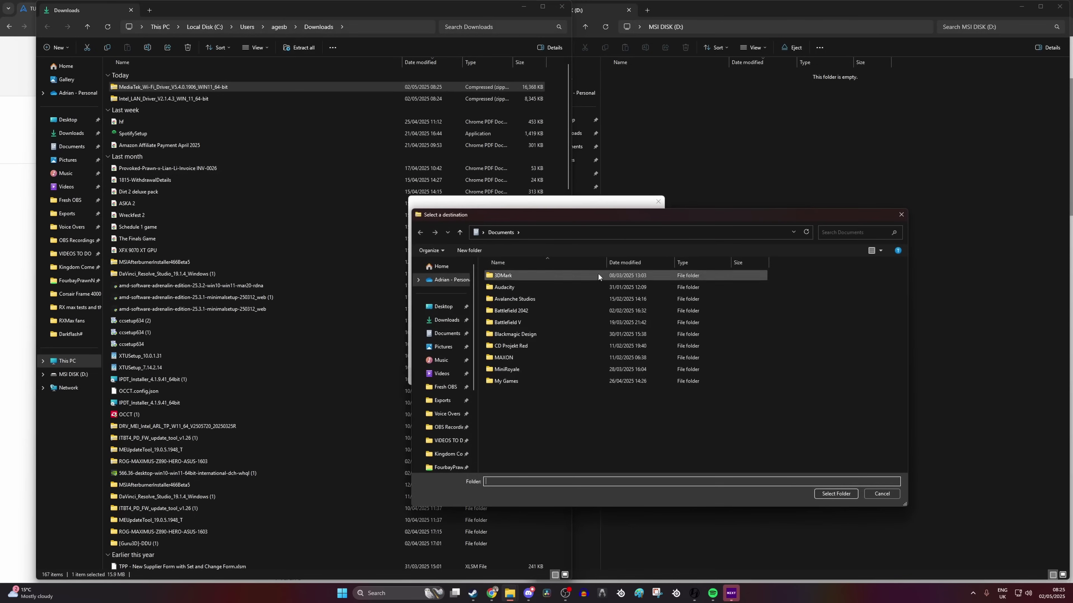
{"action": "scroll", "coordinate": [455, 422], "scroll_direction": "down", "scroll_amount": 3}
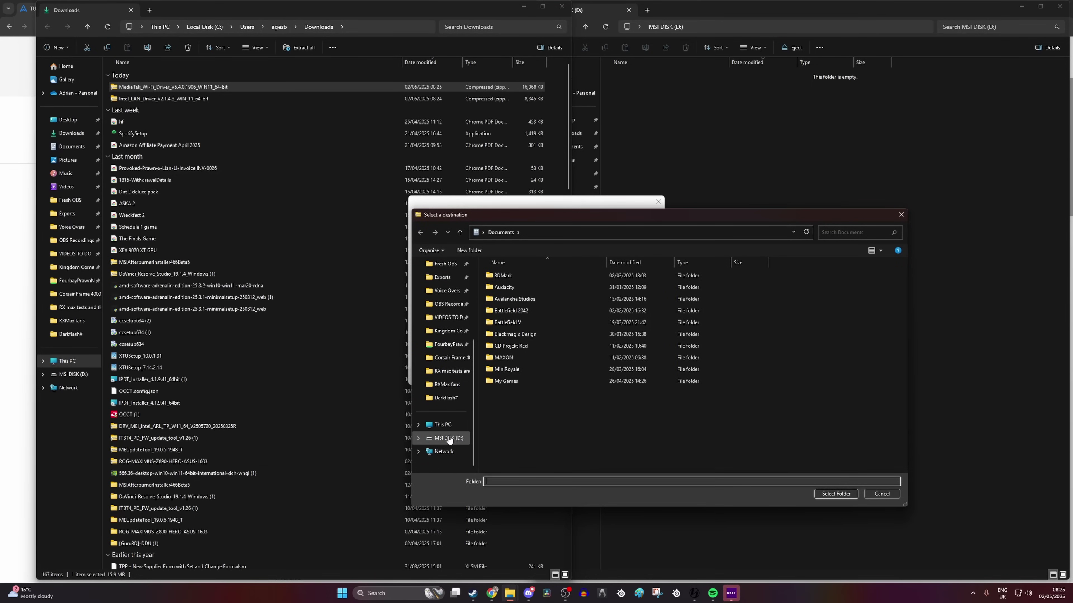
{"action": "left_click", "coordinate": [450, 439]}
{"action": "left_click", "coordinate": [833, 493]}
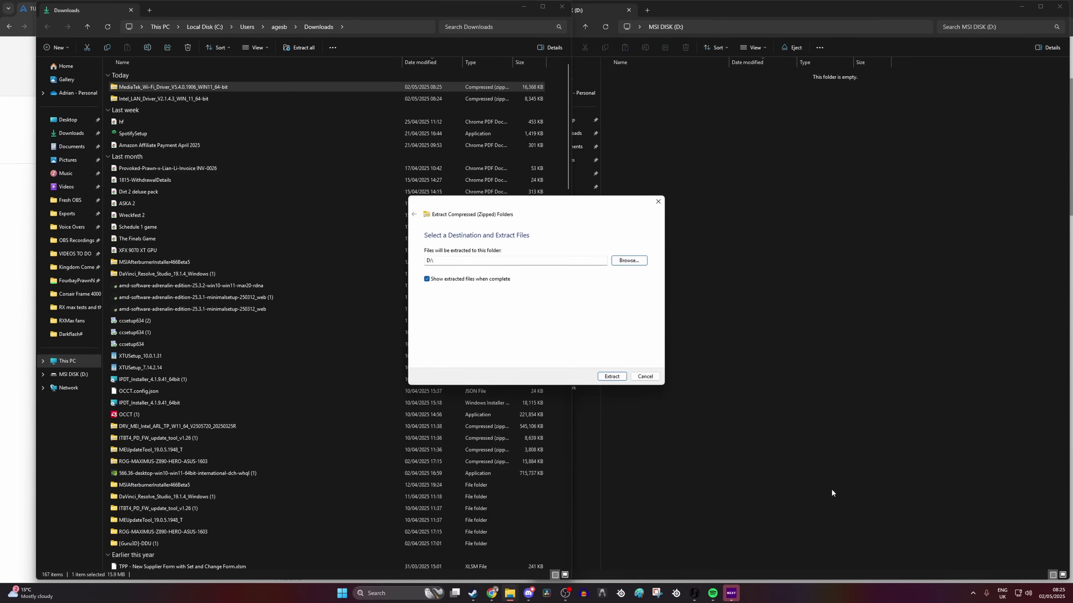
{"action": "left_click", "coordinate": [611, 377]}
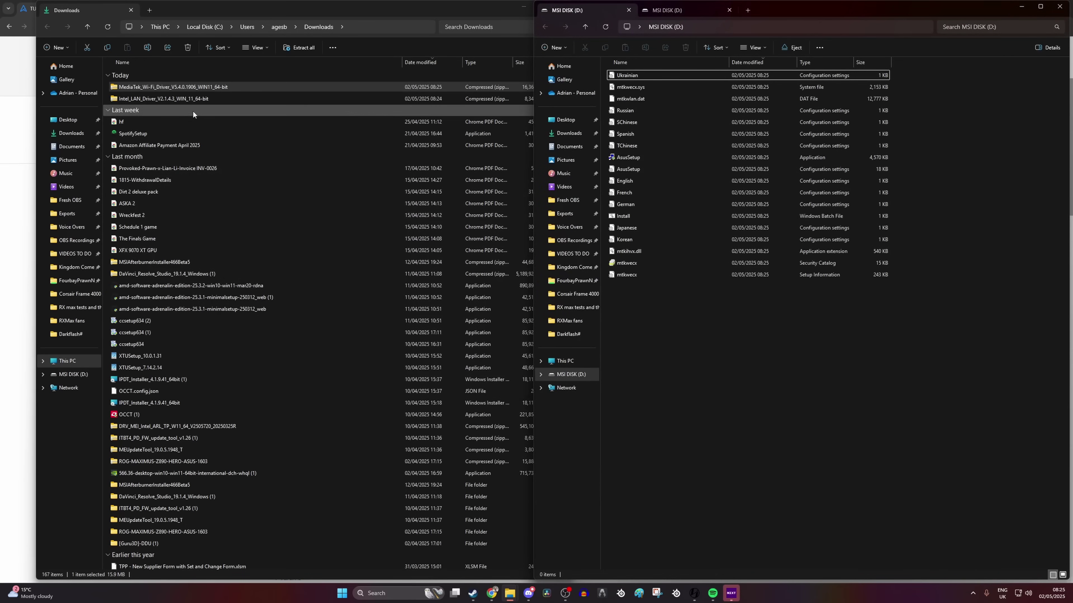
{"action": "right_click", "coordinate": [705, 366]}
Create a folder named LAN on MSI DISK (D:) and open it
{"action": "mouse_move", "coordinate": [775, 416]}
{"action": "left_click", "coordinate": [873, 417]}
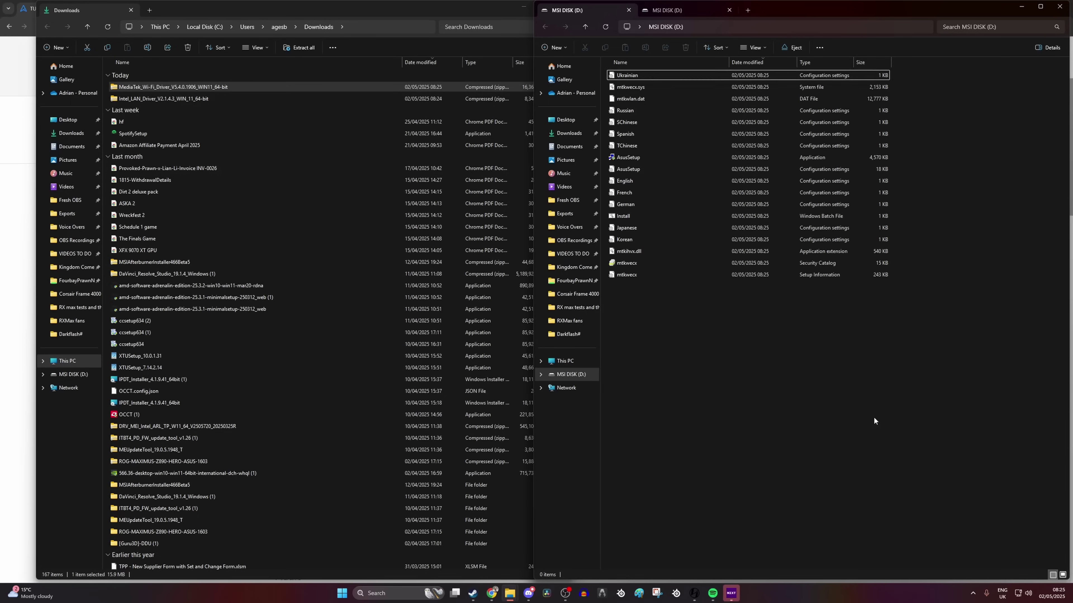
{"action": "type", "text": "LAN"}
{"action": "key", "text": "Return"}
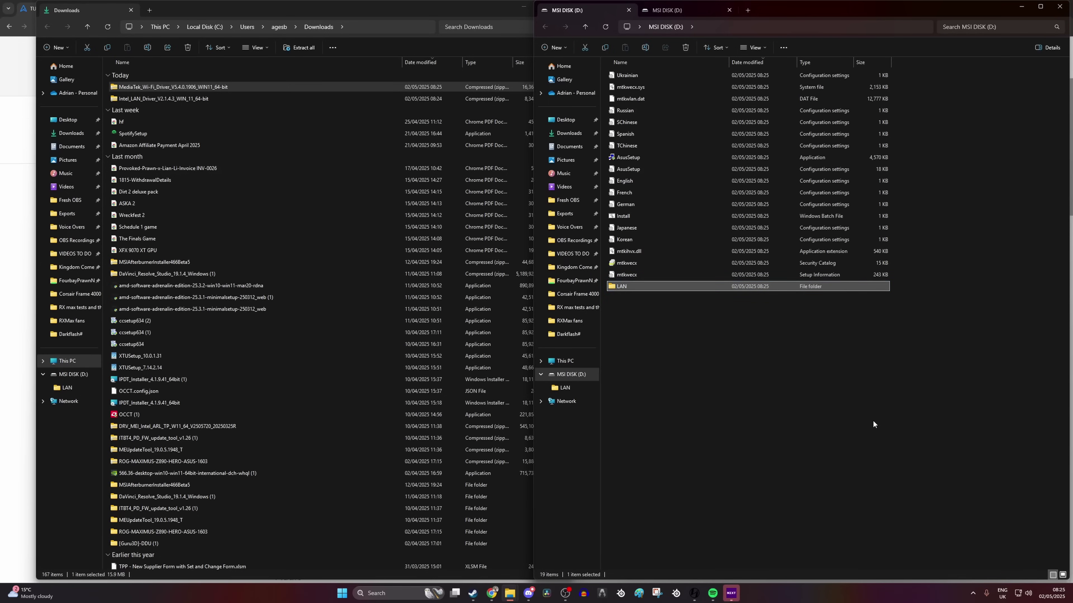
{"action": "key", "text": "Return"}
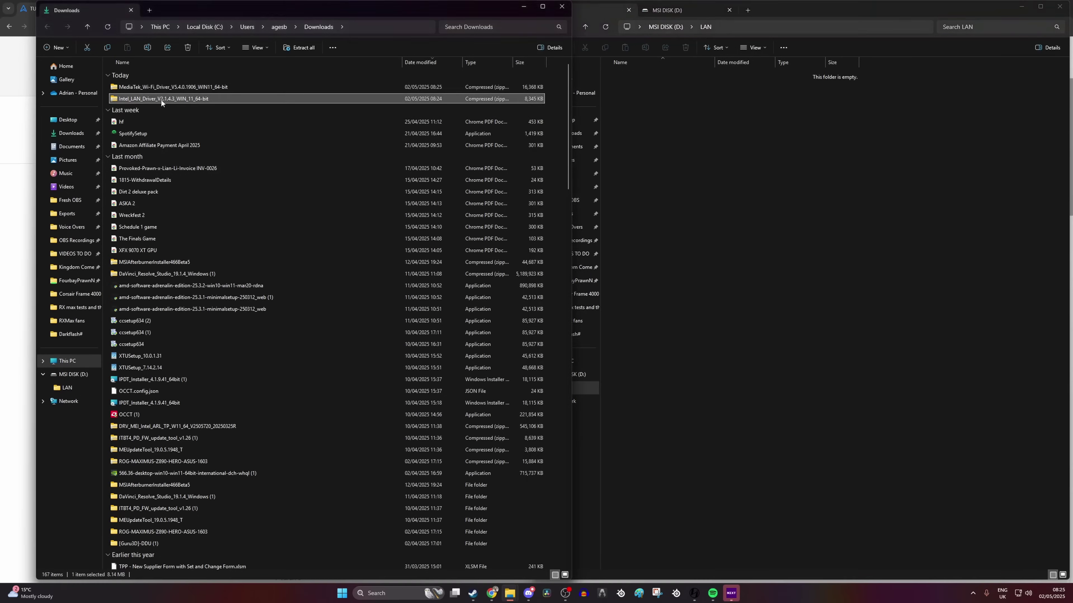
Extract the Intel LAN driver zip into D:\LAN
{"action": "right_click", "coordinate": [191, 100]}
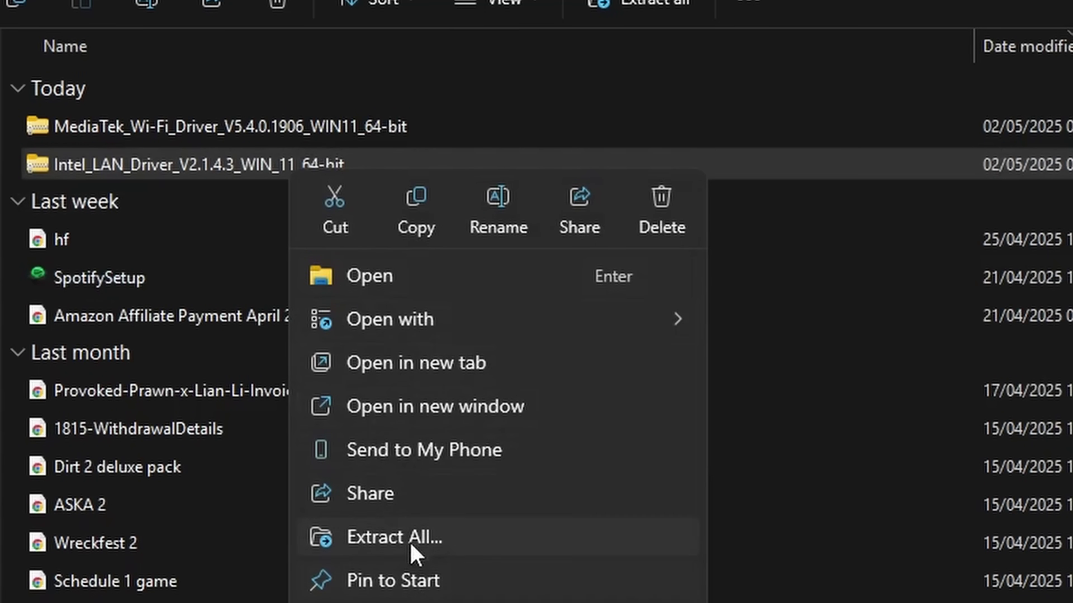
{"action": "left_click", "coordinate": [412, 547]}
{"action": "left_click", "coordinate": [627, 260]}
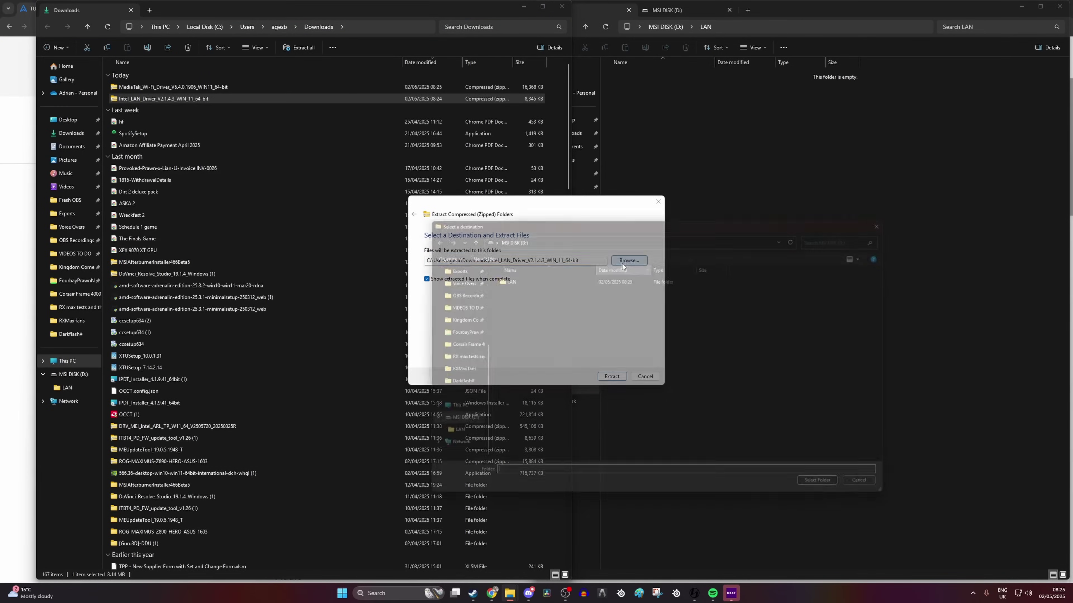
{"action": "double_click", "coordinate": [517, 275]}
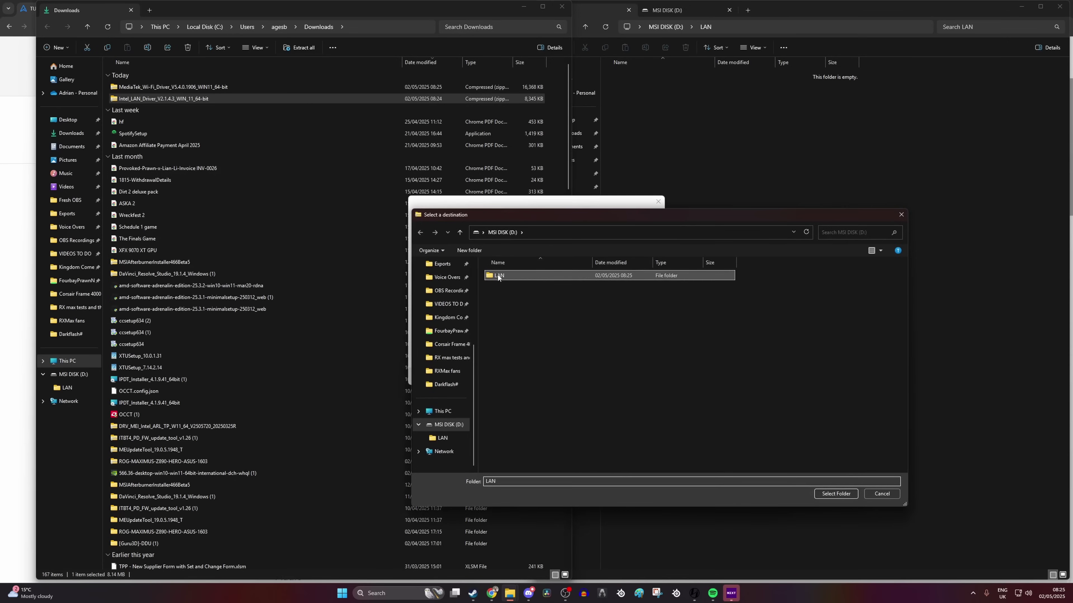
{"action": "left_click", "coordinate": [820, 491]}
{"action": "left_click", "coordinate": [610, 380]}
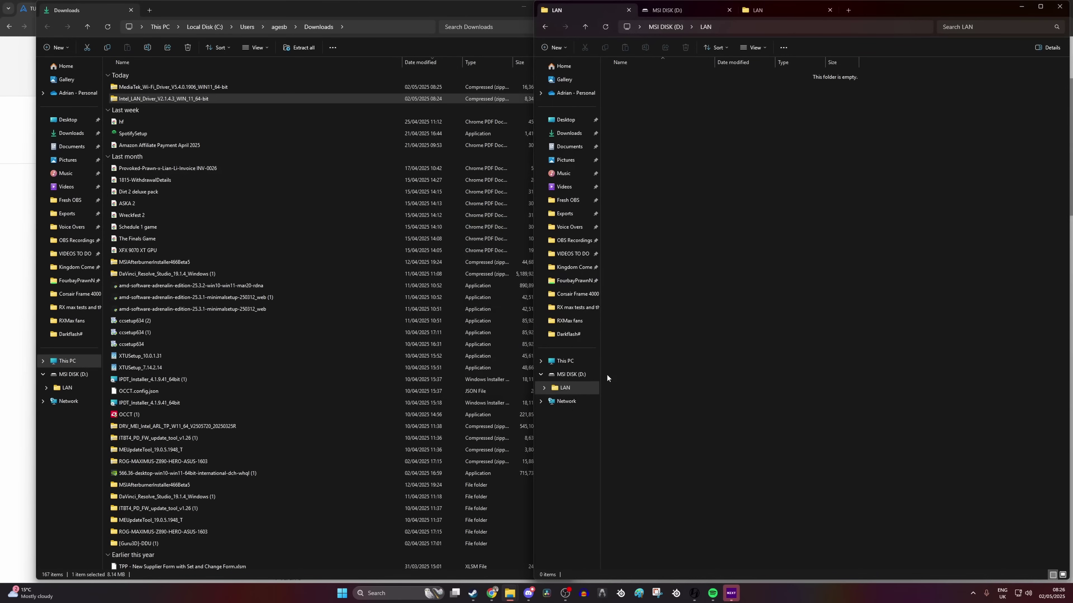
{"action": "left_click", "coordinate": [765, 10]}
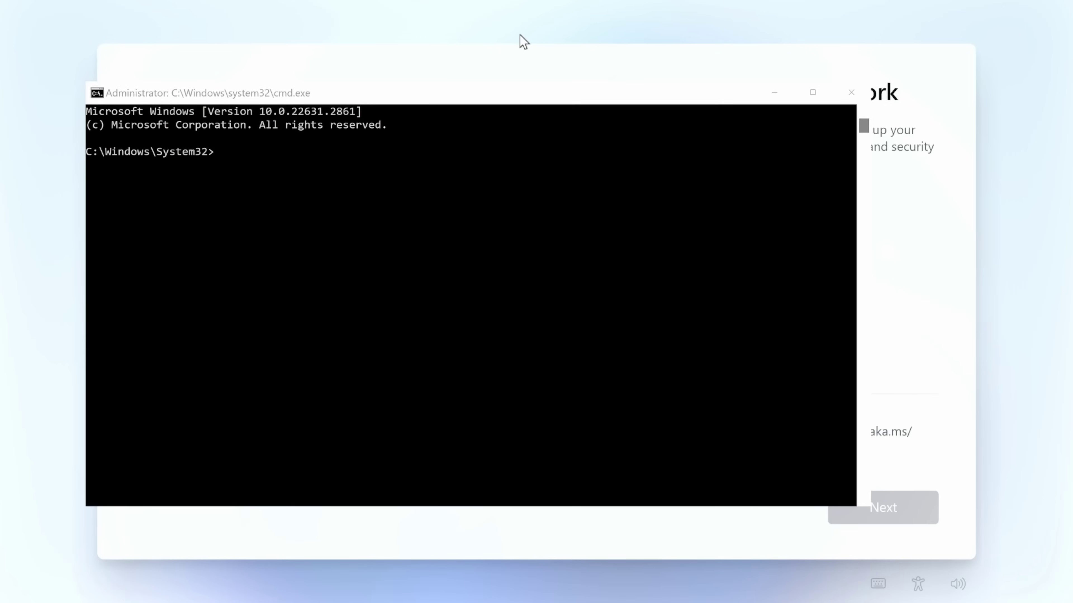
Start File Explorer from the admin Command Prompt by running 'explorer'
{"action": "left_click", "coordinate": [258, 177]}
{"action": "type", "text": "explor"}
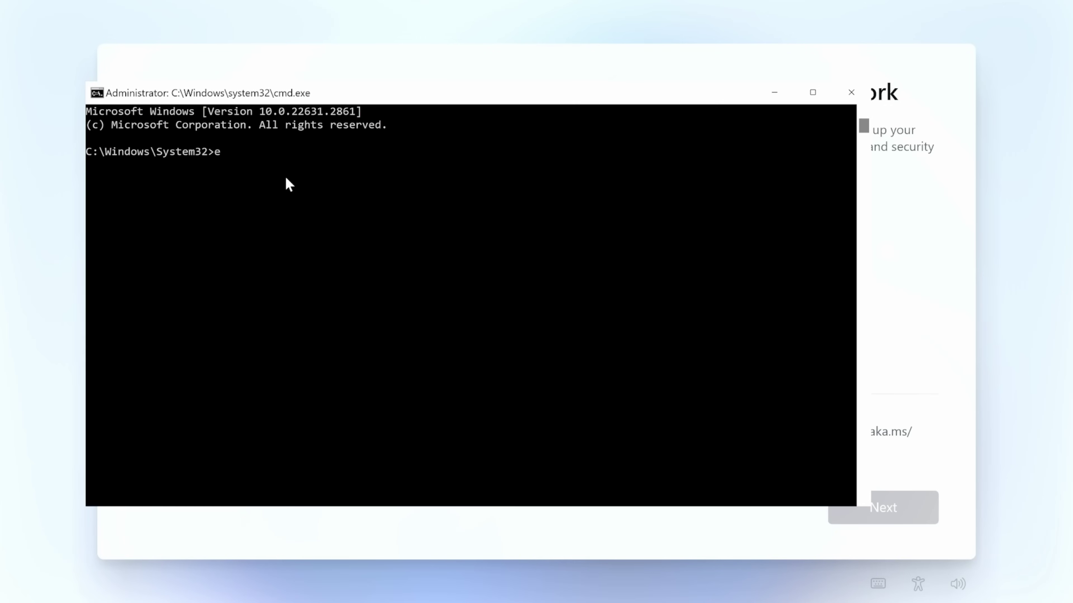
{"action": "type", "text": "er"}
{"action": "key", "text": "Return"}
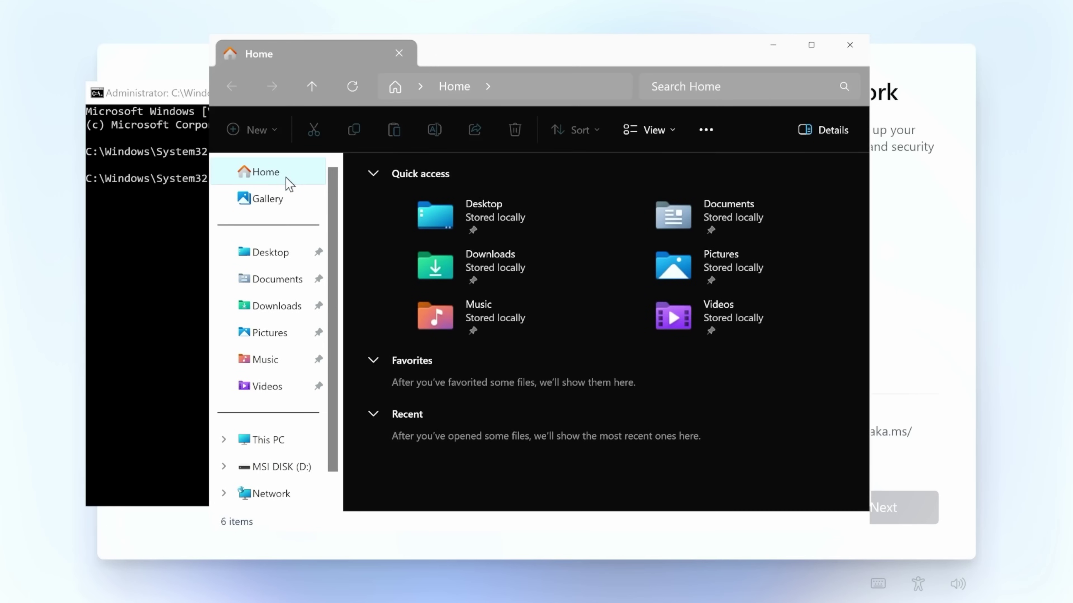
Run AsusSetup from MSI DISK (D:) past SmartScreen with administrator approval, then minimize Explorer
{"action": "left_click", "coordinate": [811, 44]}
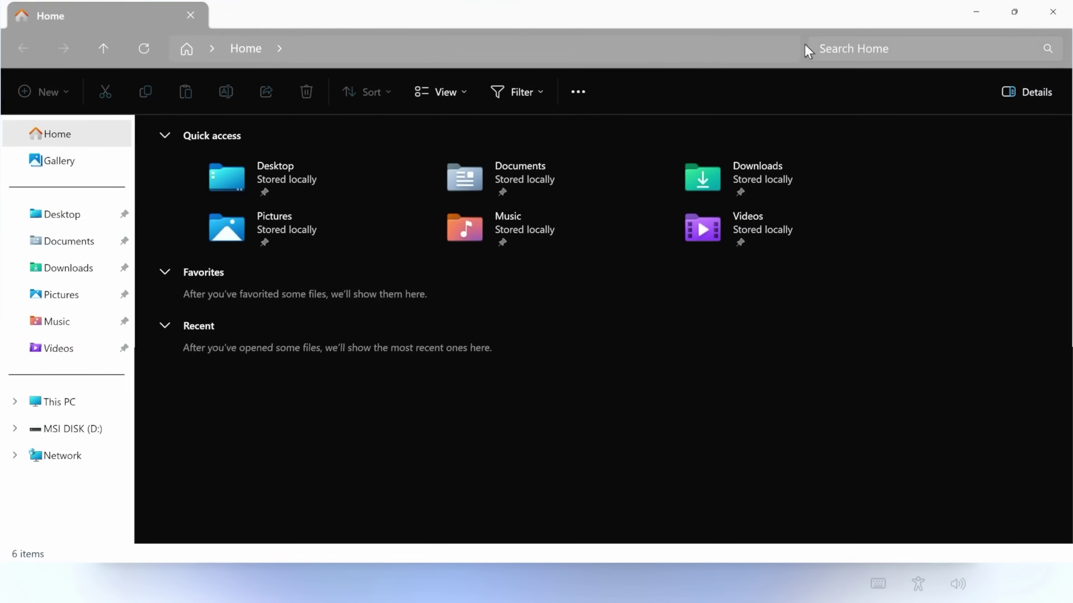
{"action": "left_click", "coordinate": [74, 431]}
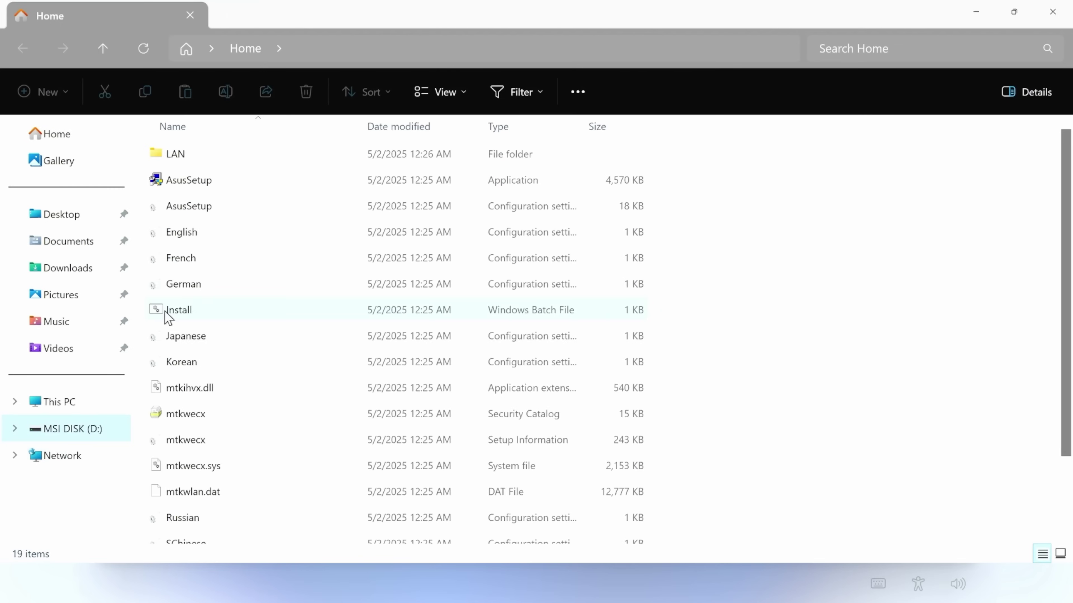
{"action": "double_click", "coordinate": [217, 186]}
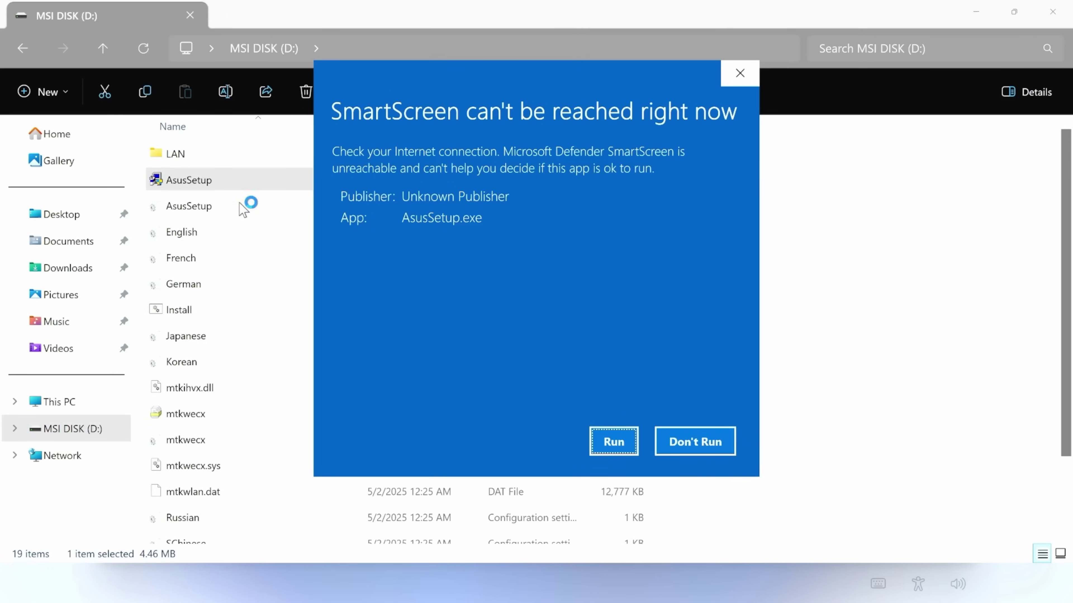
{"action": "left_click", "coordinate": [625, 442]}
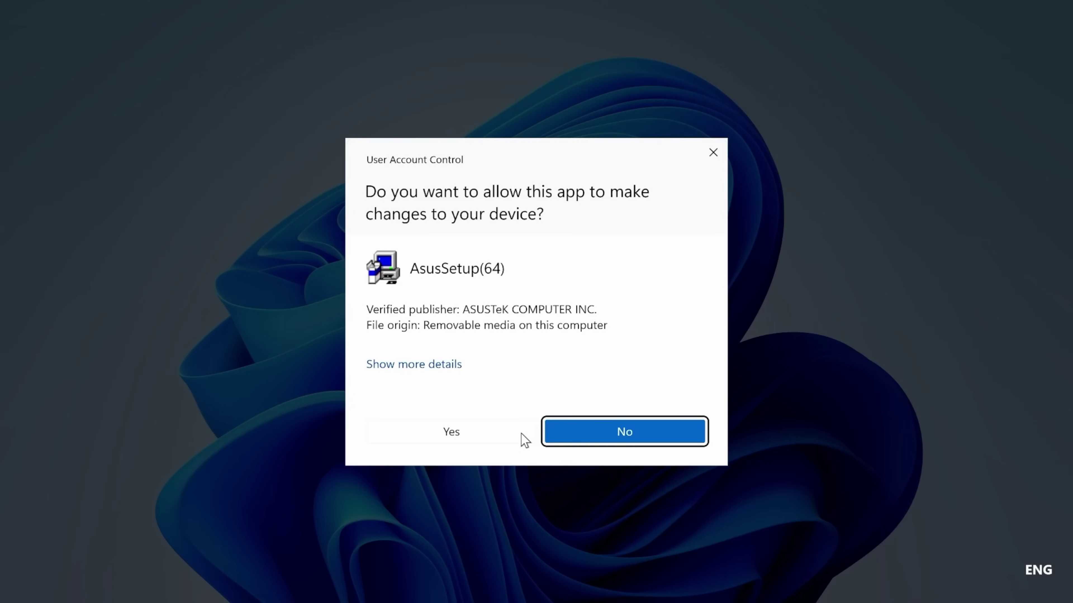
{"action": "left_click", "coordinate": [493, 432]}
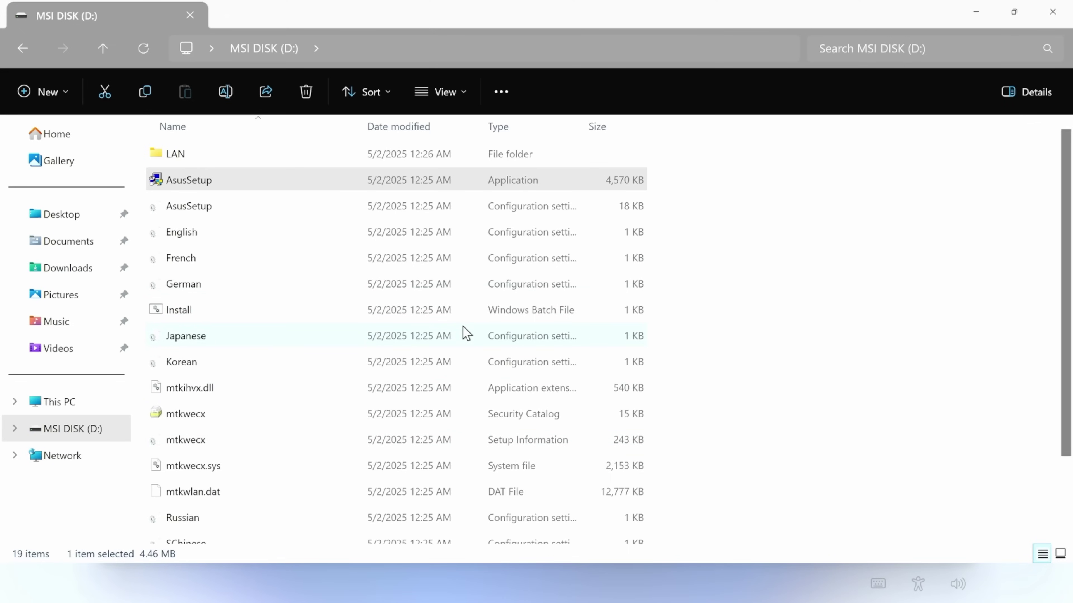
{"action": "left_click", "coordinate": [976, 13]}
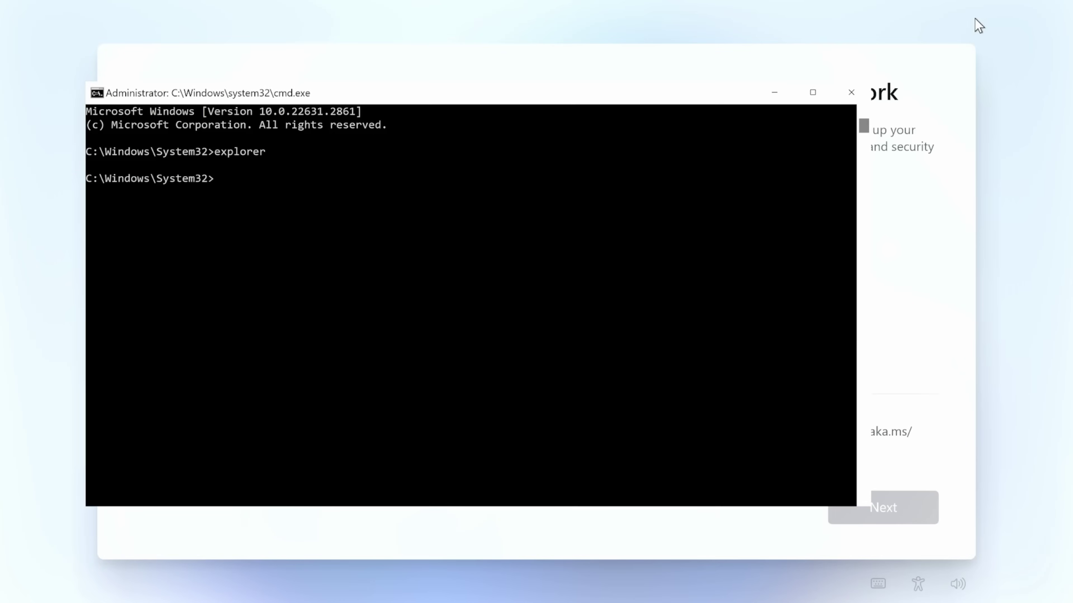
Connect to the secured Asus Wi-Fi network with its security key and continue past the network page
{"action": "left_click", "coordinate": [782, 95]}
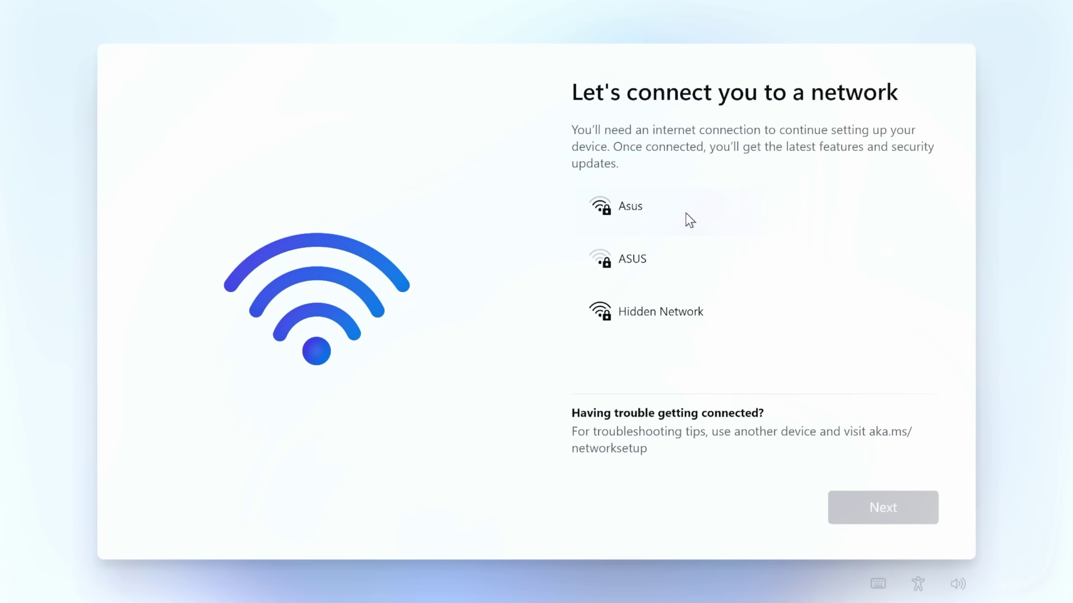
{"action": "left_click", "coordinate": [685, 213]}
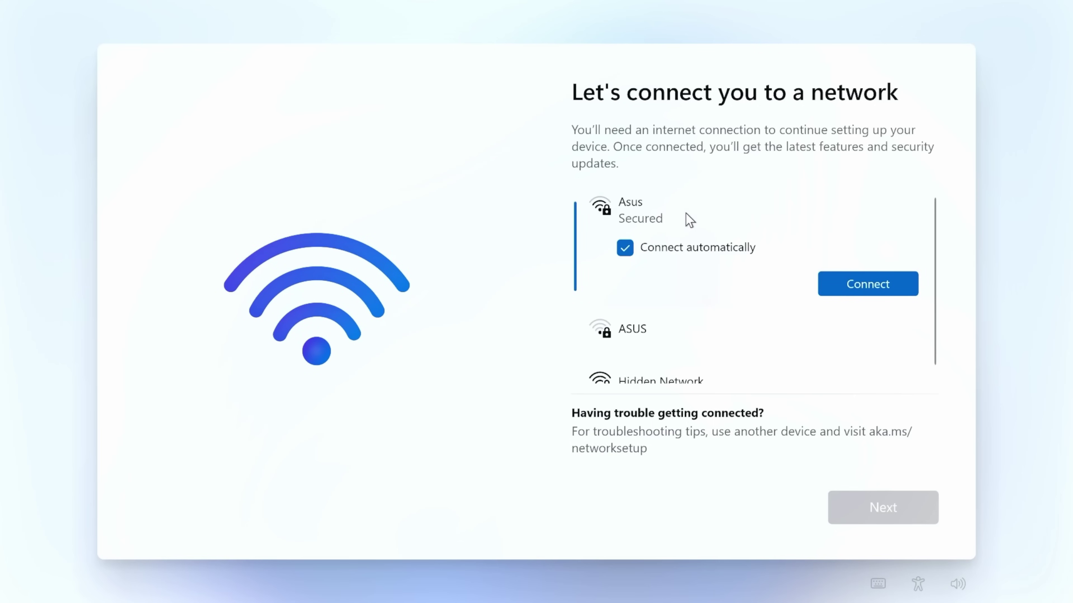
{"action": "left_click", "coordinate": [849, 276]}
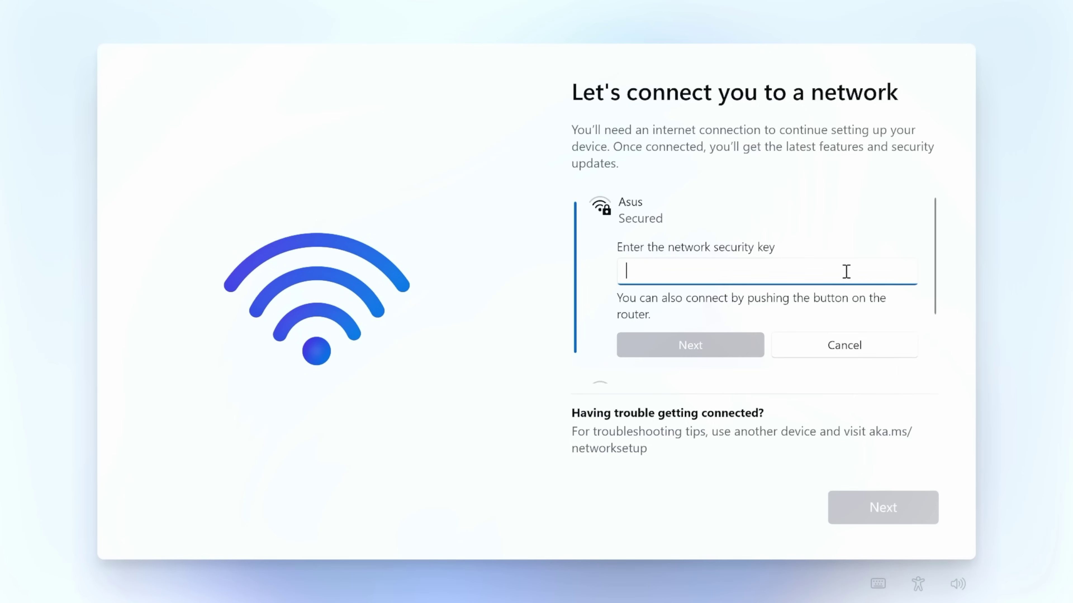
{"action": "type", "text": "••"}
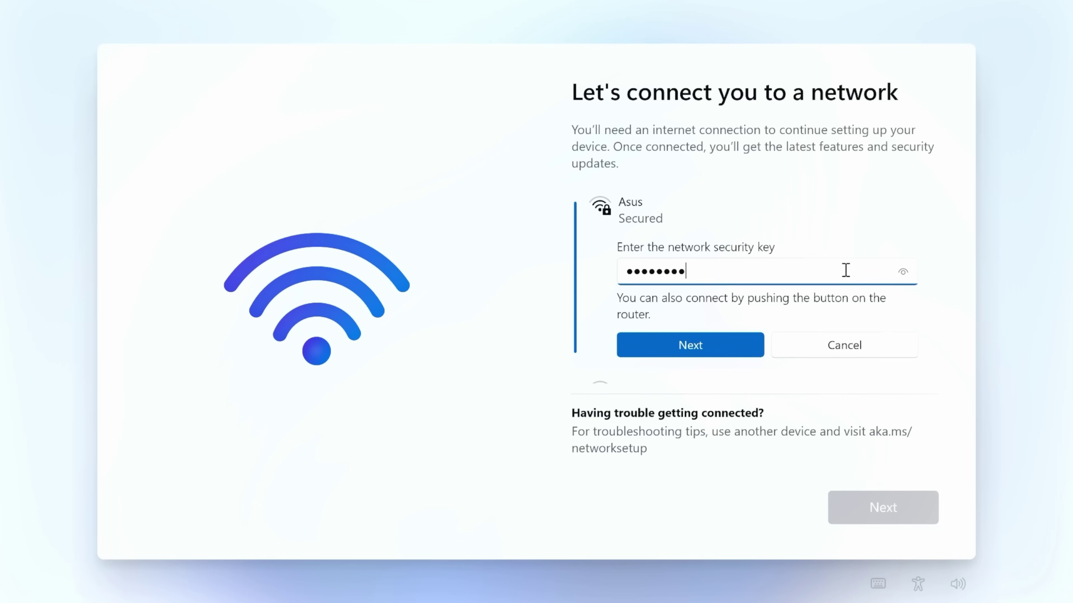
{"action": "left_click", "coordinate": [685, 353]}
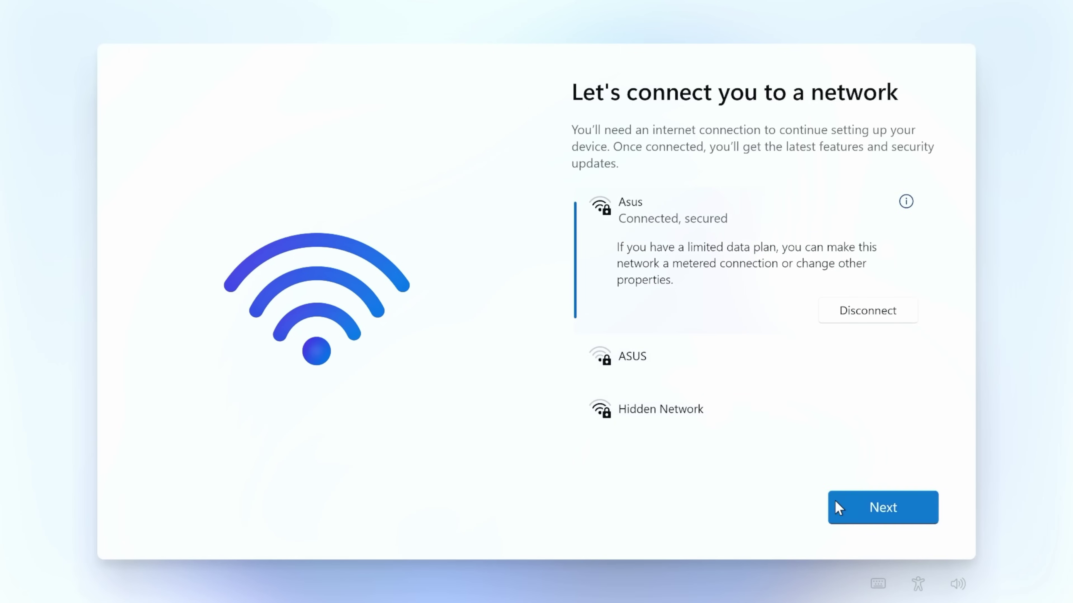
{"action": "left_click", "coordinate": [837, 507]}
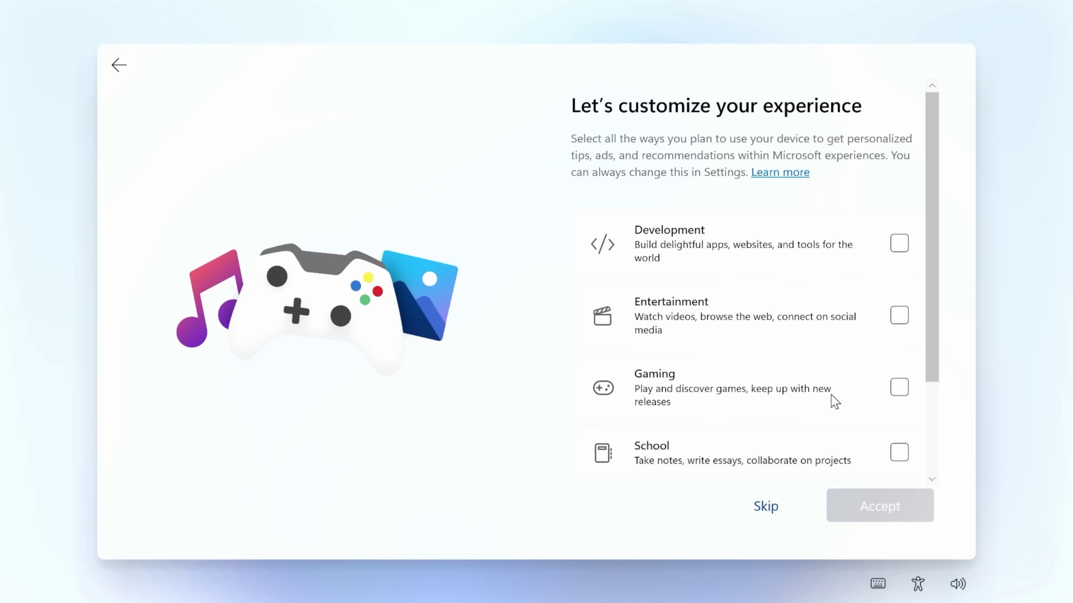
Select Gaming as a planned use of the device, leaving the other interests unticked
{"action": "left_click", "coordinate": [897, 389]}
{"action": "scroll", "coordinate": [899, 427], "scroll_direction": "down", "scroll_amount": 5}
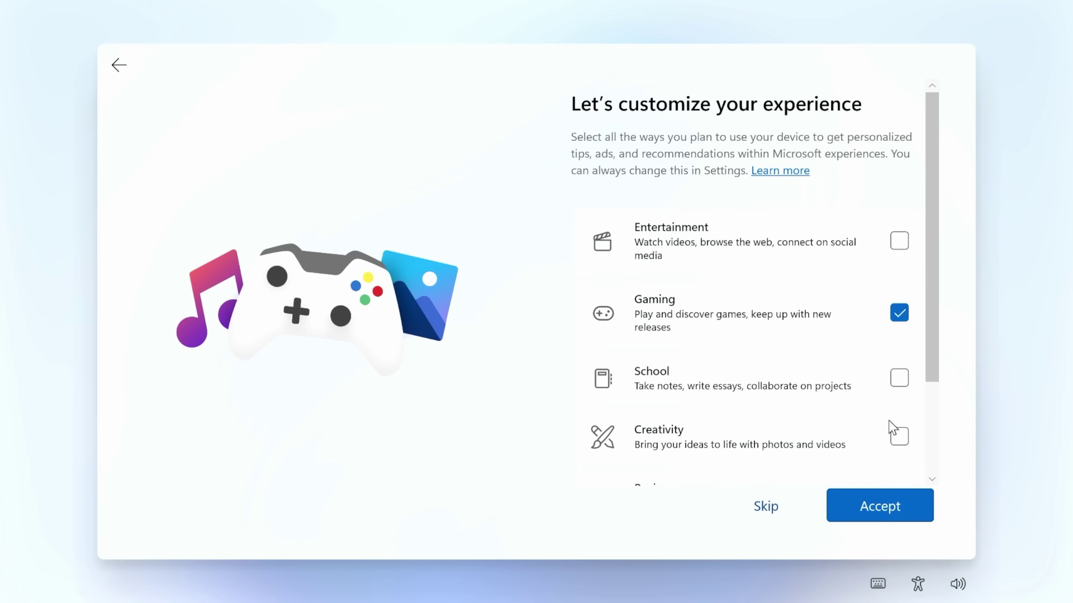